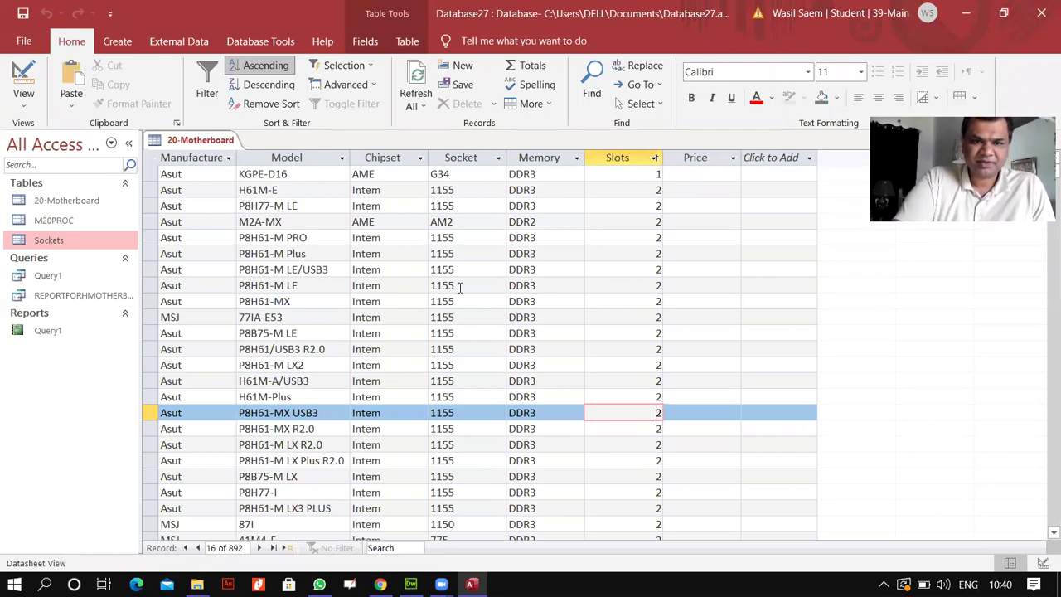
Create a form based on the 20-Motherboard table.
scroll(295, 434, "down", 5)
scroll(290, 433, "down", 12)
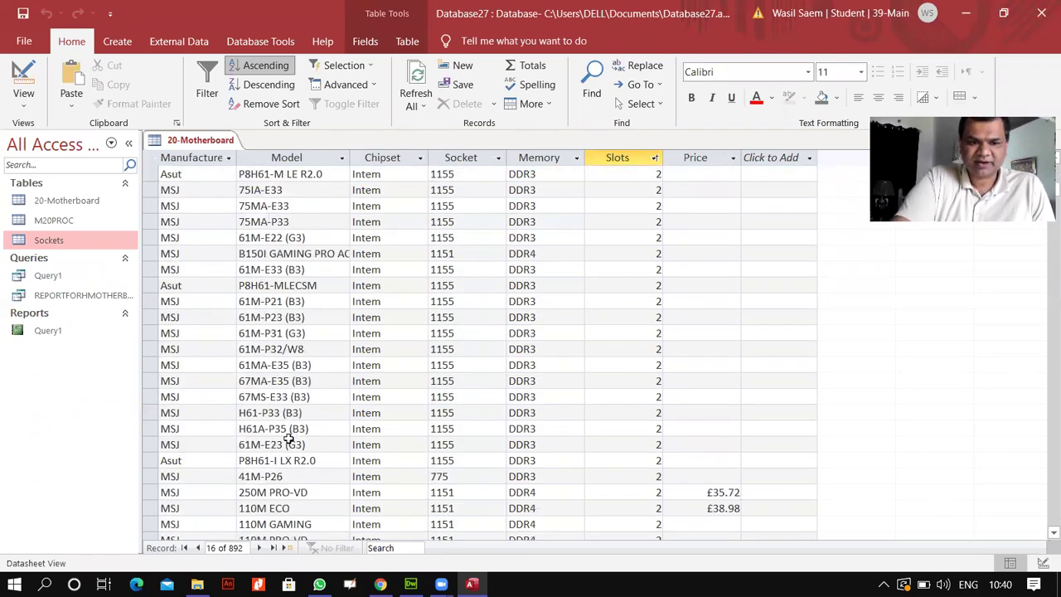
scroll(482, 407, "up", 10)
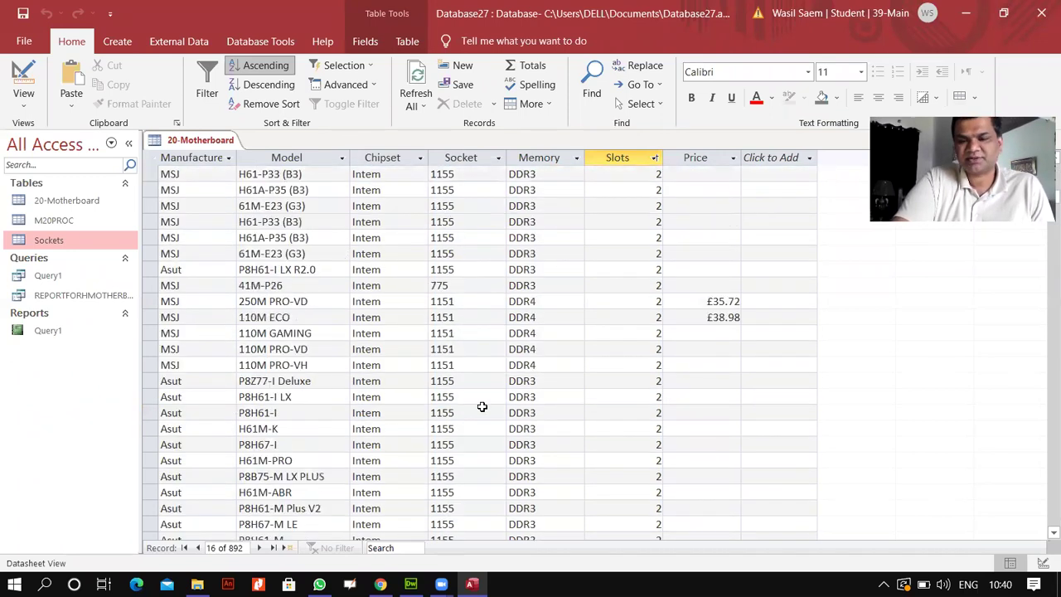
scroll(482, 340, "up", 3)
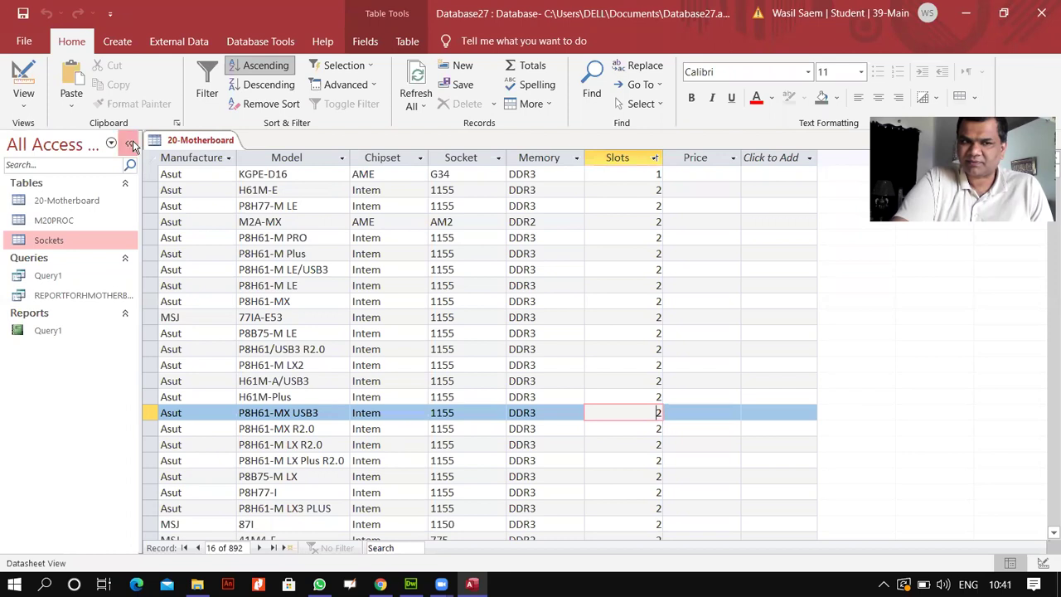
left_click(120, 45)
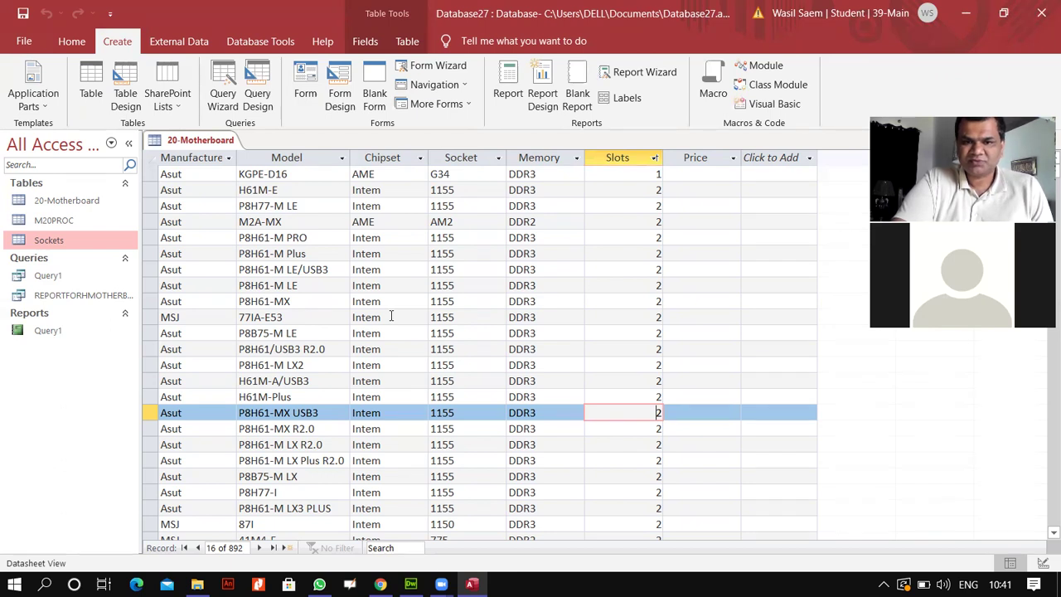
left_click(306, 95)
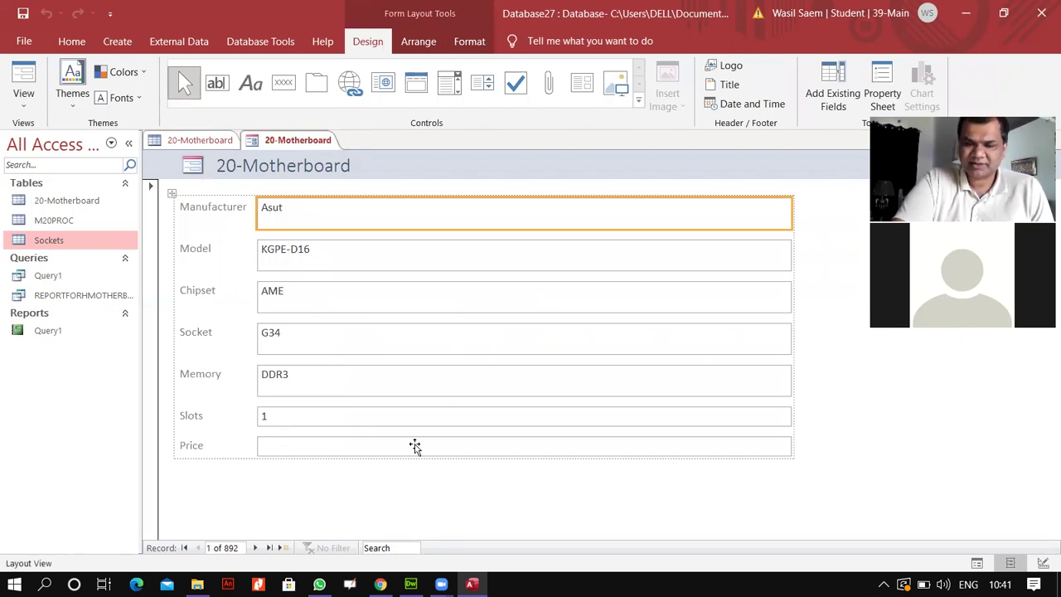
Page forward and back through the first few records of the new motherboard form.
left_click(256, 548)
left_click(256, 548)
left_click(257, 548)
left_click(198, 548)
left_click(198, 548)
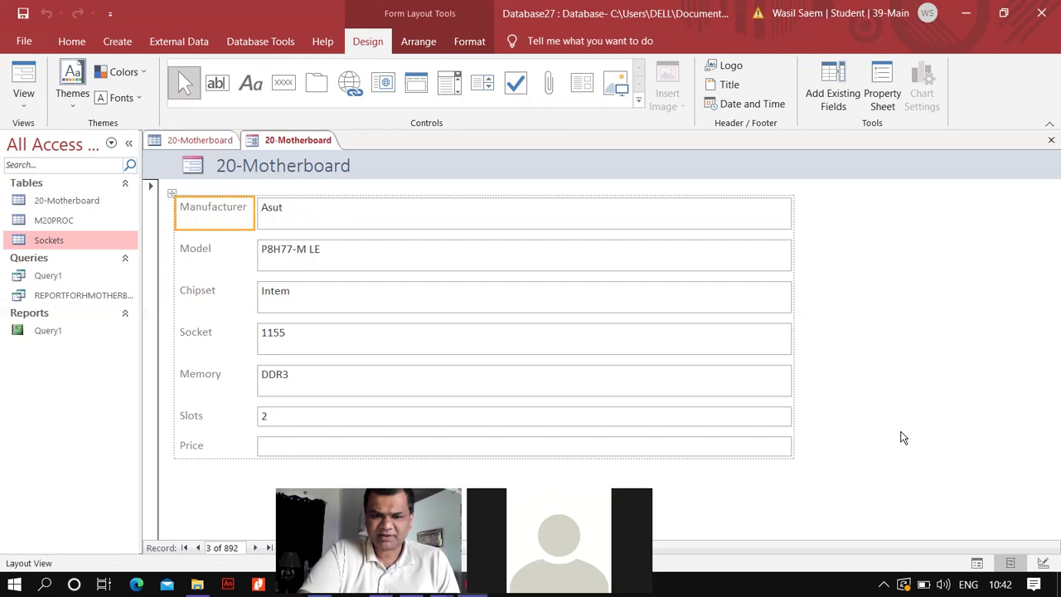
Switch the form to Design View and enlarge the Detail section, widening it to about 22 cm and adding space below Price.
left_click(23, 101)
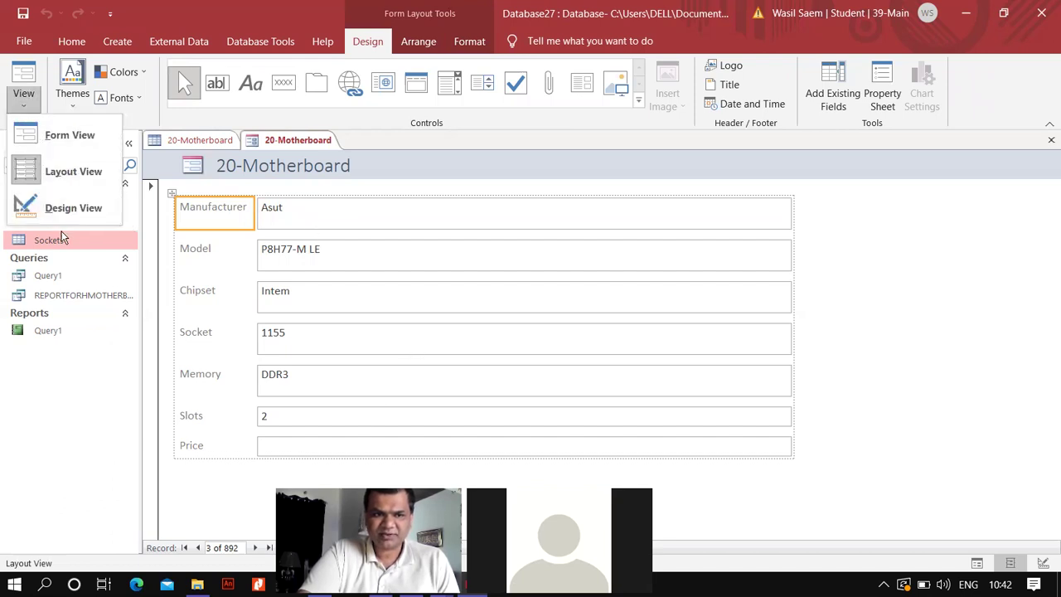
left_click(33, 214)
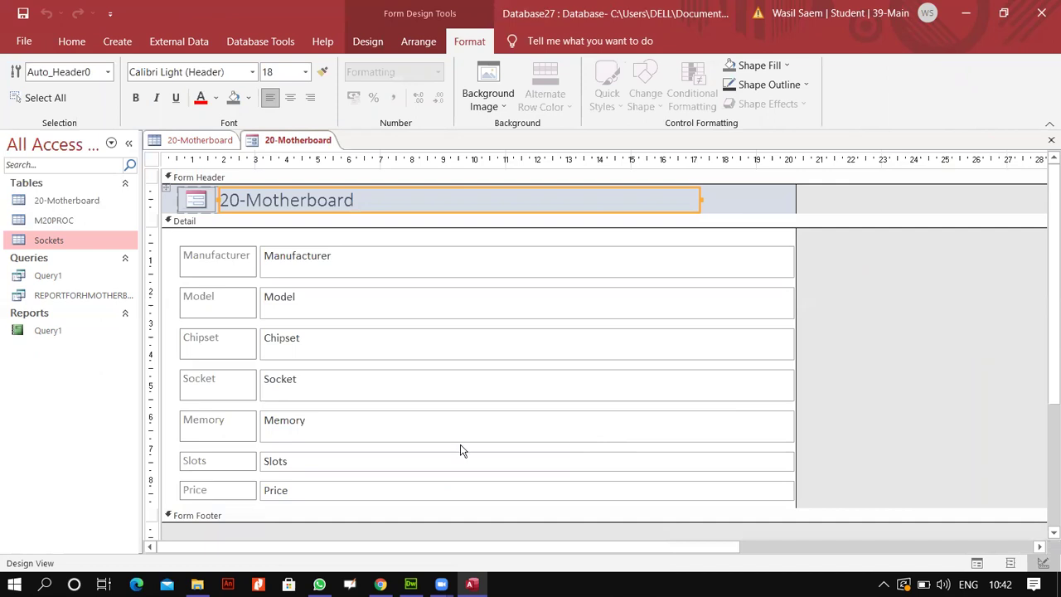
scroll(461, 447, "down", 1)
left_click_drag(460, 444, 813, 536)
Narrow all the field text boxes, from Manufacturer to Price, so they end at about the 17 cm ruler mark.
left_click_drag(808, 217, 793, 476)
left_click_drag(797, 362, 688, 358)
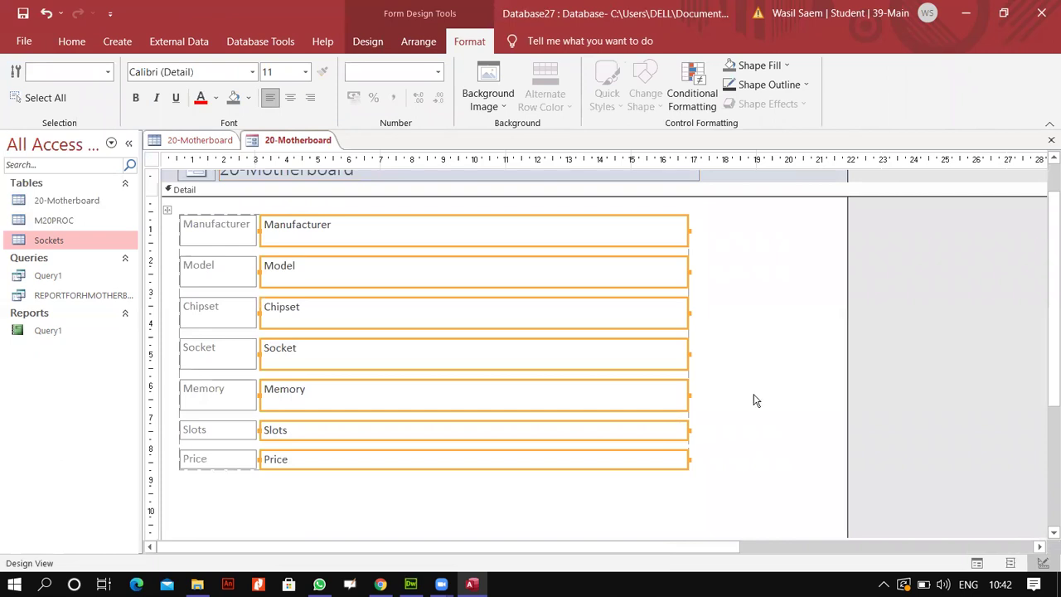
left_click(287, 464)
scroll(287, 464, "down", 1)
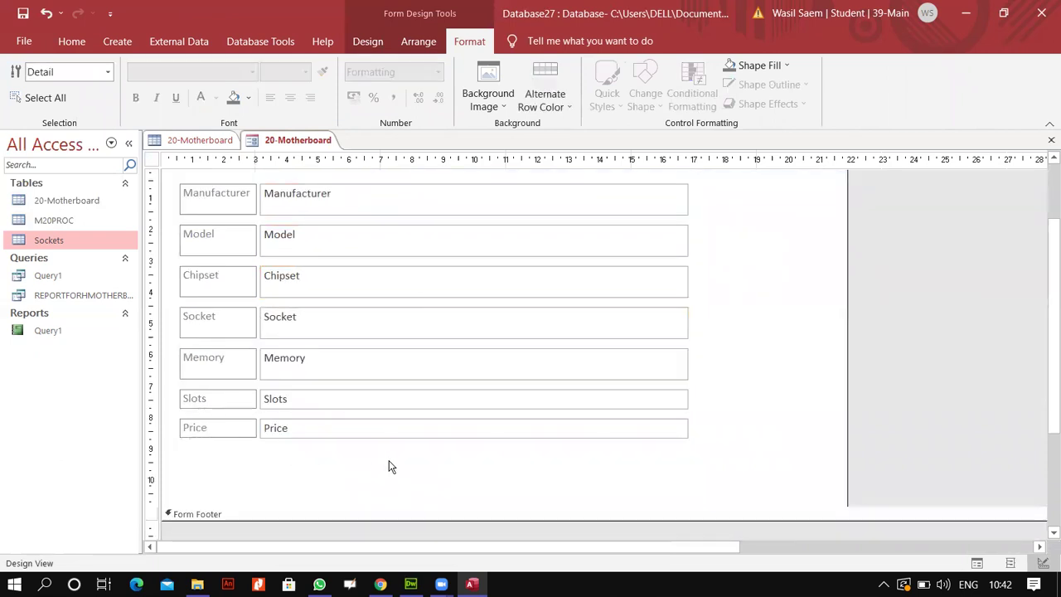
left_click(433, 13)
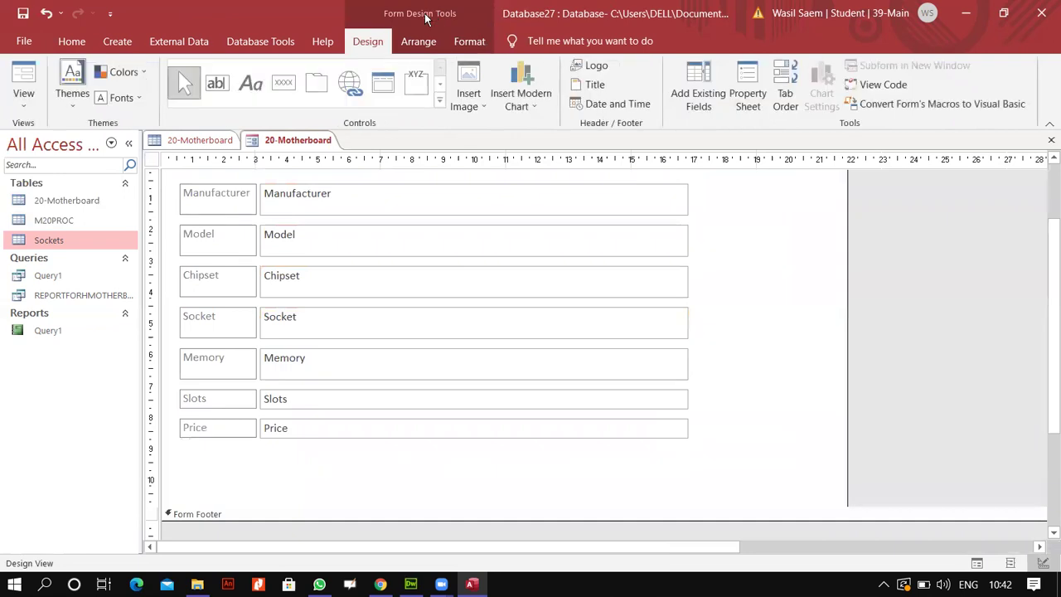
left_click(23, 104)
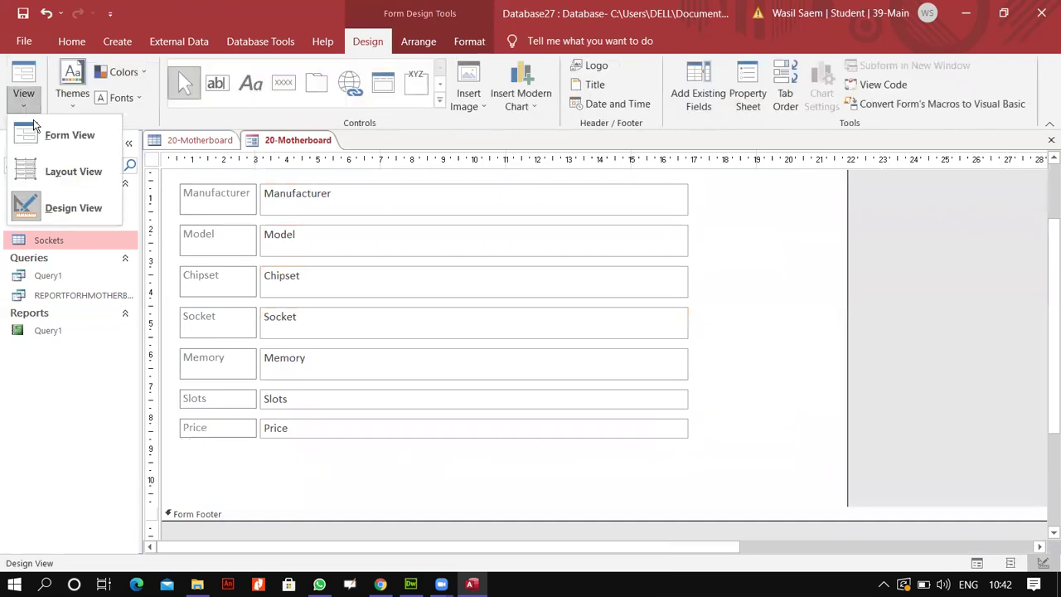
left_click(331, 490)
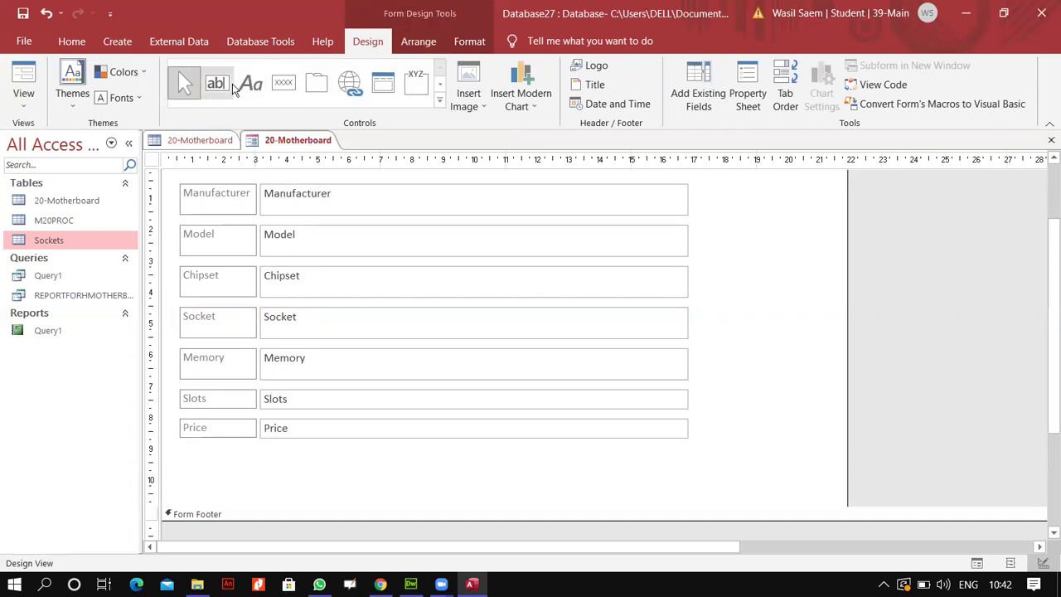
left_click(281, 85)
left_click_drag(262, 455, 338, 474)
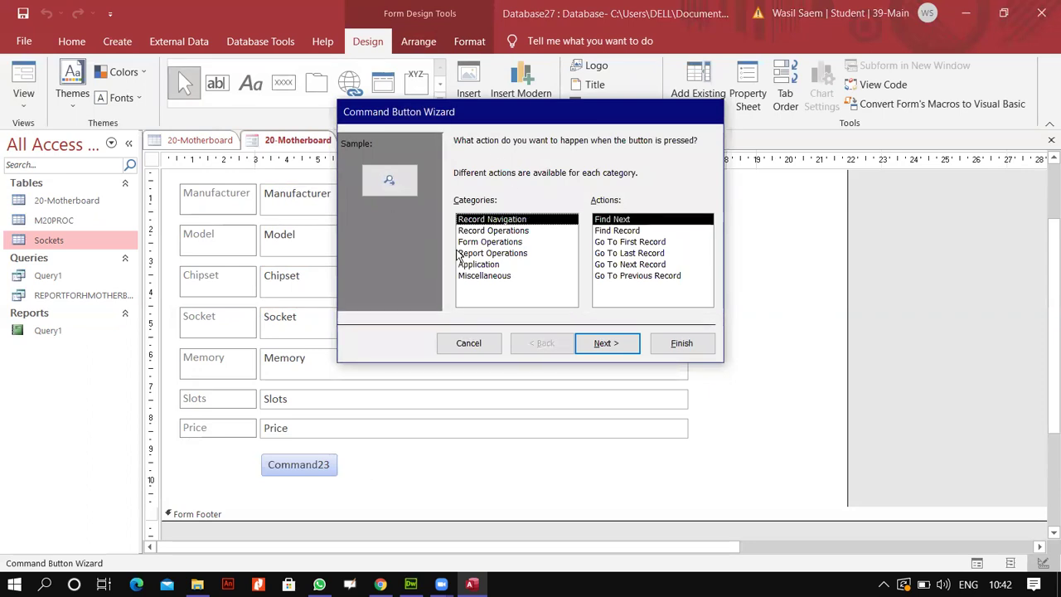
left_click(469, 344)
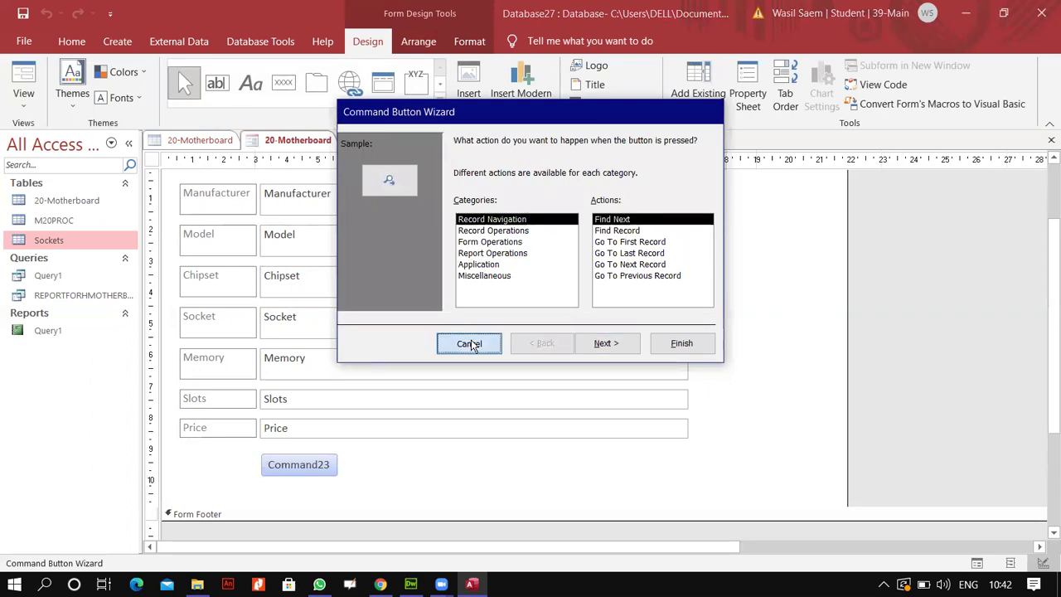
key("Delete")
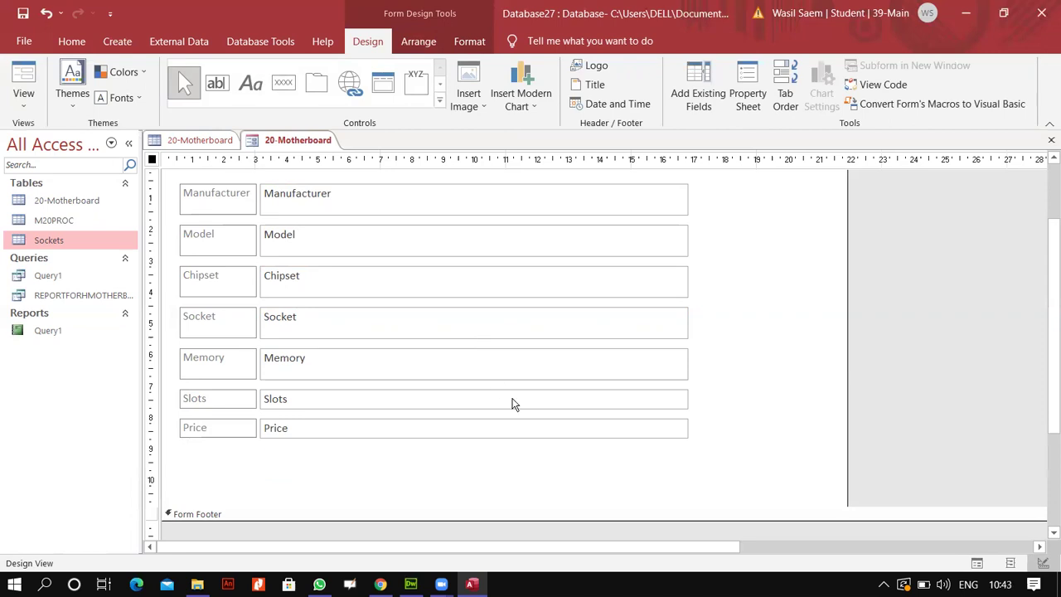
Toggle the Use Control Wizards option off and back on for the form controls.
left_click(441, 103)
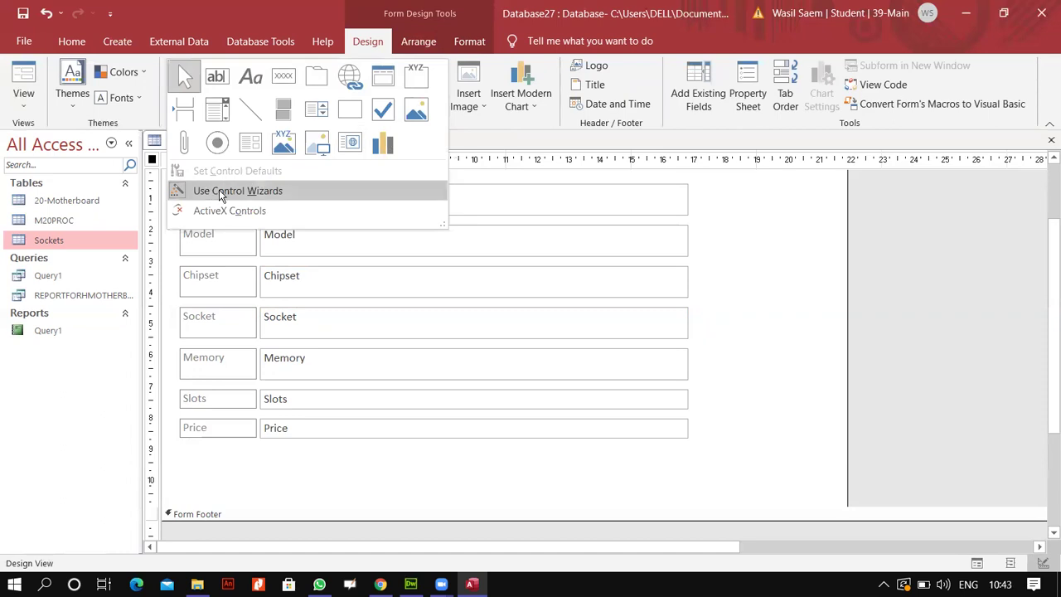
left_click(257, 190)
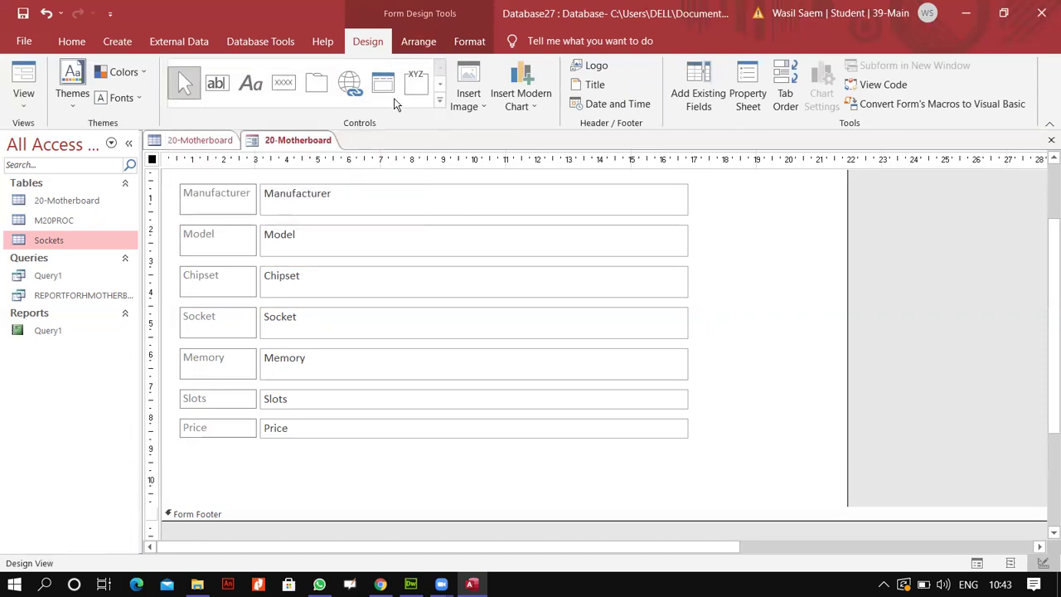
left_click(438, 101)
left_click(303, 190)
left_click(438, 108)
left_click(317, 186)
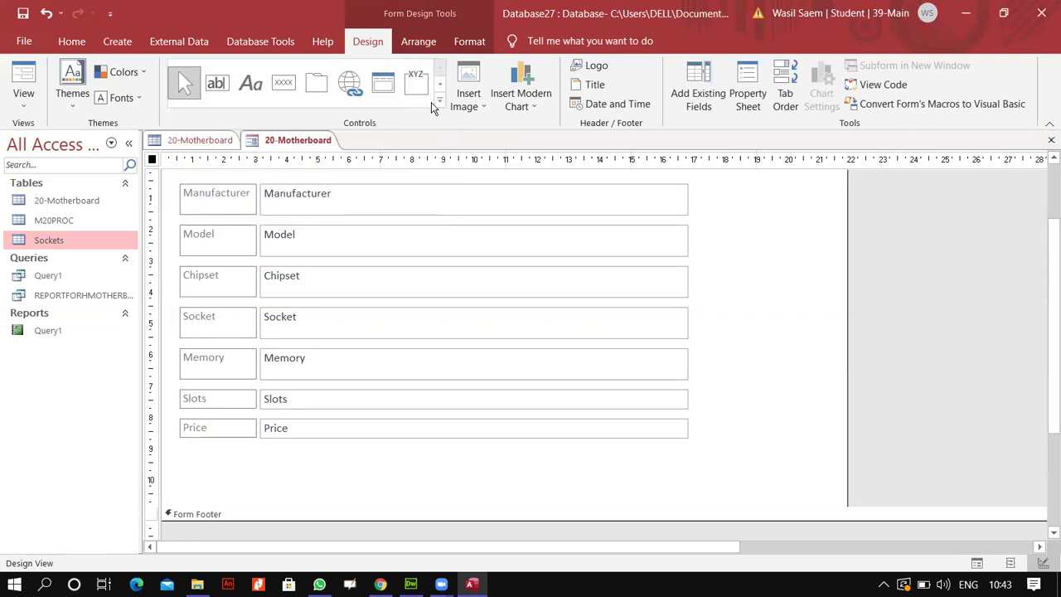
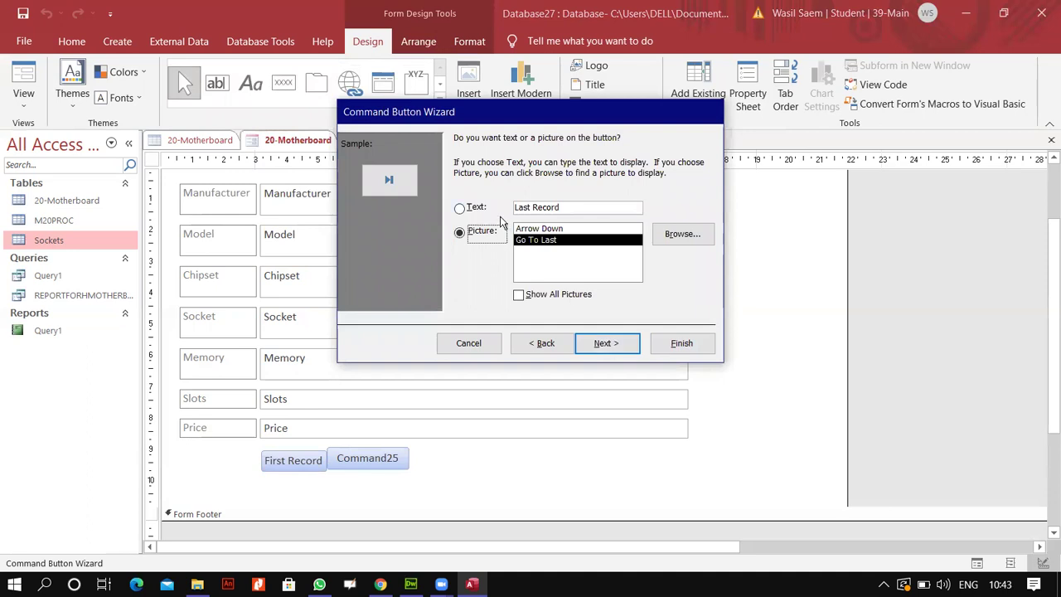
Finish the Last Record command button with its text caption and align it level with the First Record button.
left_click(606, 344)
left_click(682, 342)
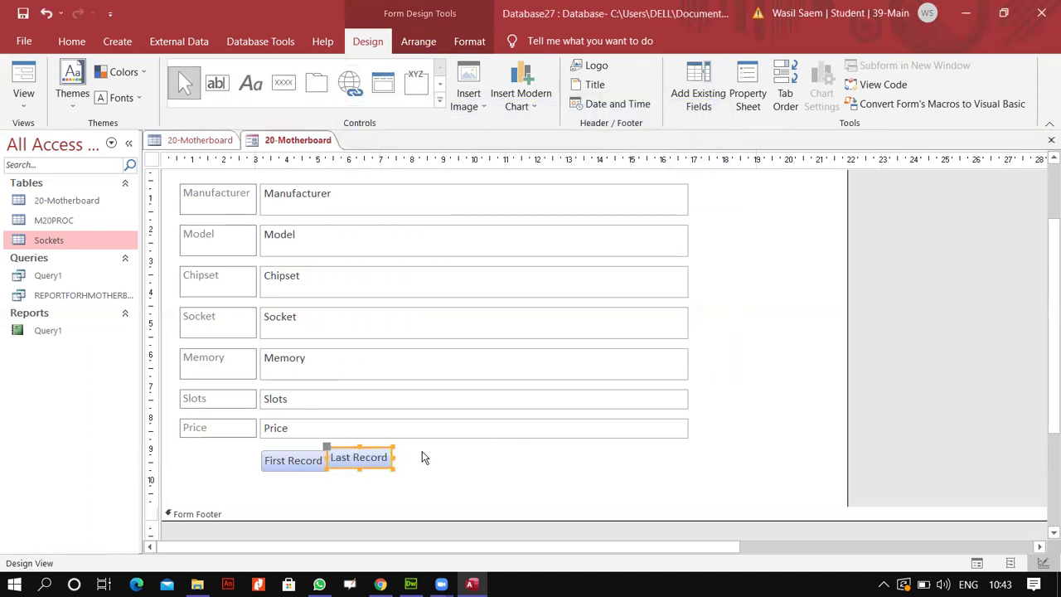
key("Down")
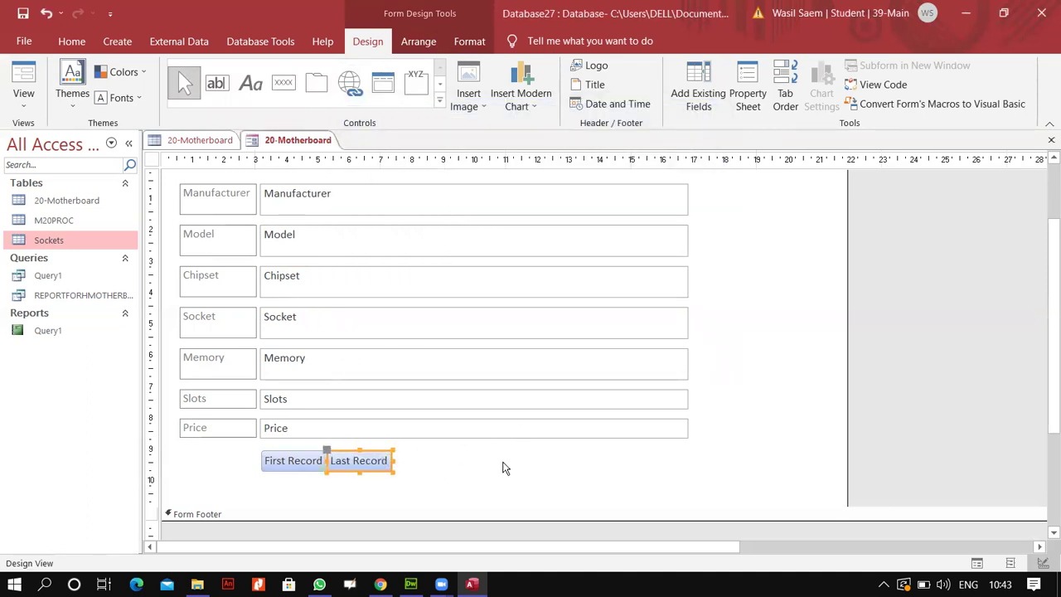
Add a command button beside Last Record with the Go To Next Record action and the text caption Next Record.
left_click(284, 83)
left_click_drag(393, 449, 468, 474)
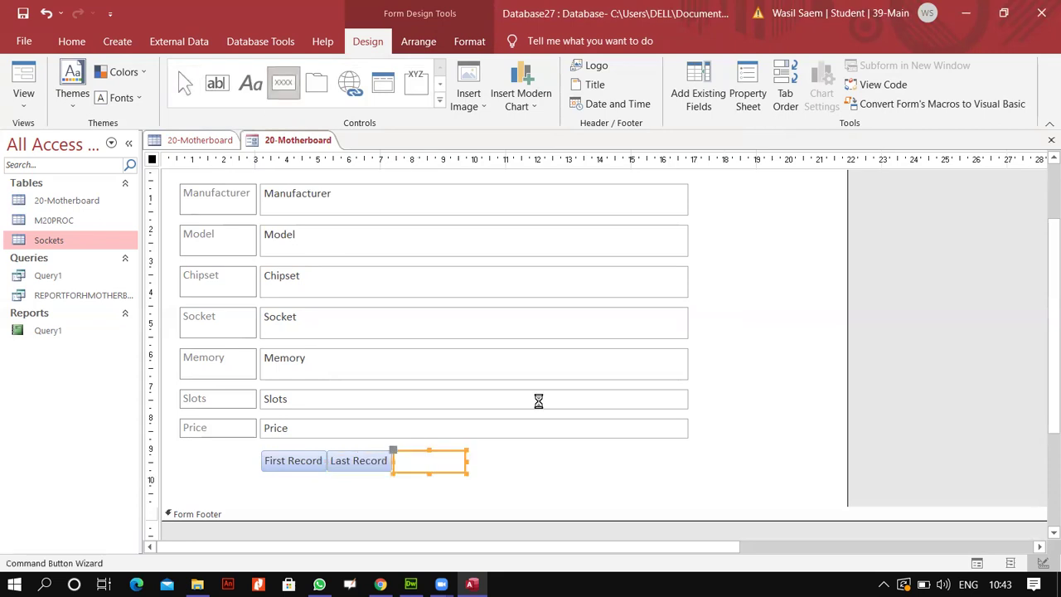
left_click(613, 264)
left_click(602, 344)
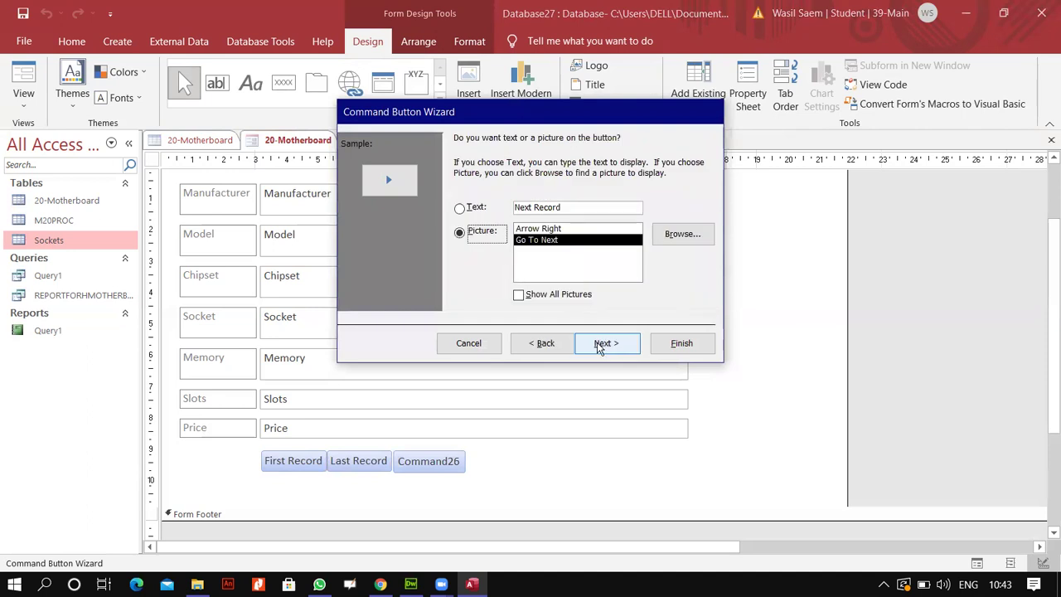
left_click(460, 209)
left_click(604, 343)
left_click(682, 343)
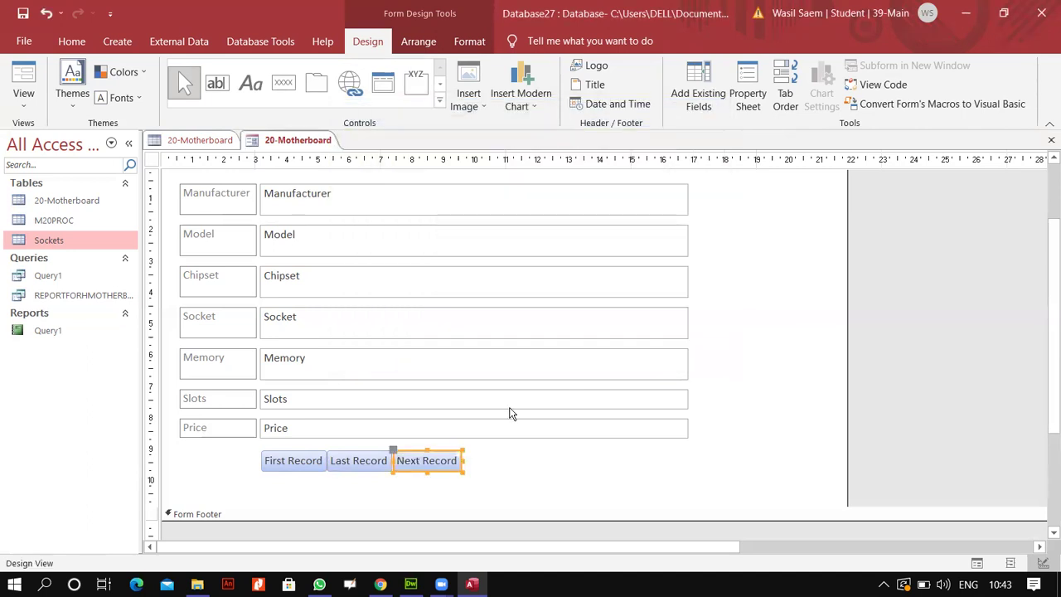
Add a command button beside Next Record with the Go To Previous Record action and the text caption Previous Record.
left_click(278, 86)
left_click_drag(463, 450, 547, 474)
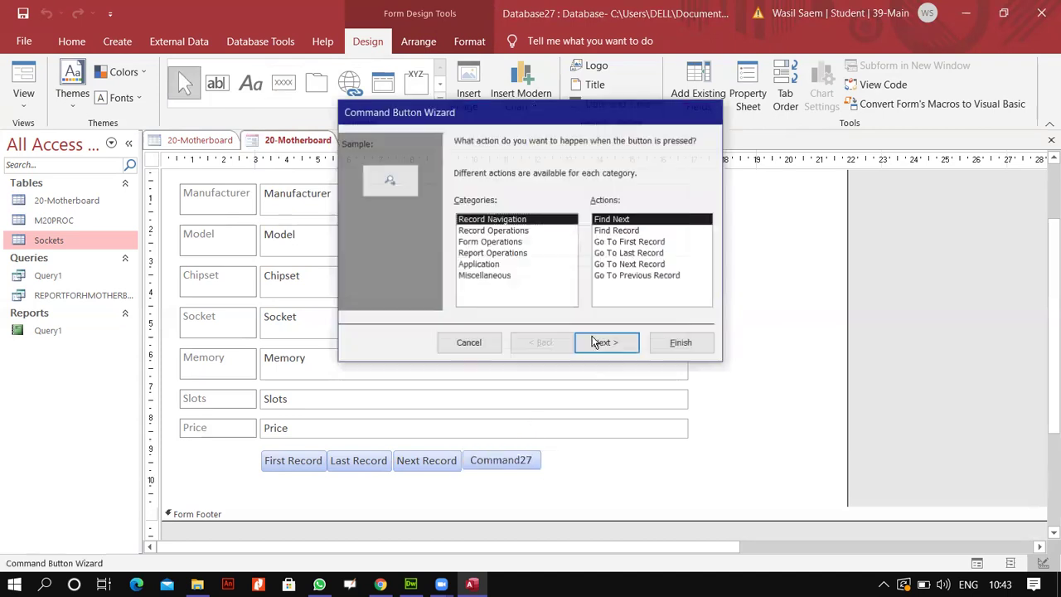
left_click(624, 275)
left_click(604, 343)
left_click(493, 217)
left_click(606, 344)
left_click(682, 344)
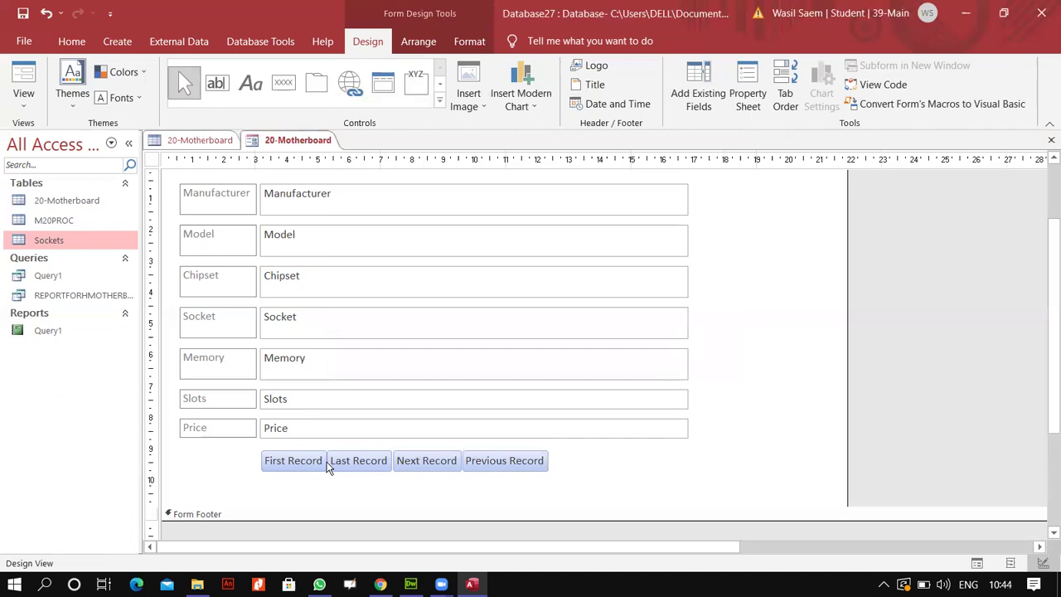
Move the four navigation buttons together about 1.6 cm to the right and slightly down, centring them more under the Price field.
left_click_drag(260, 481, 544, 468)
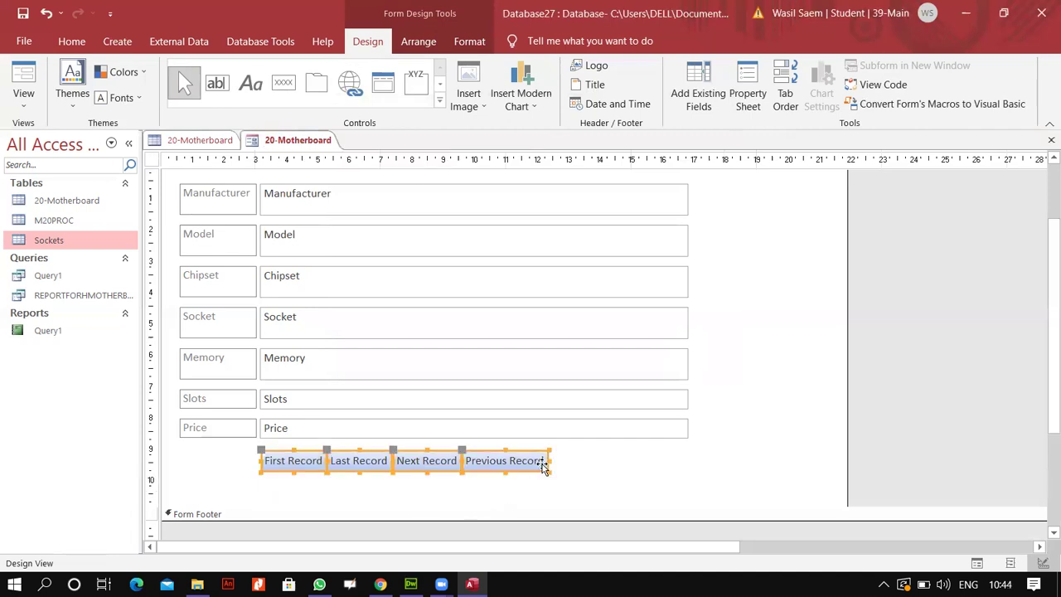
key("Right")
key("Right")
key("Right")
key("Right")
key("Right")
key("Right")
key("Right")
key("Right")
key("Right")
key("Right")
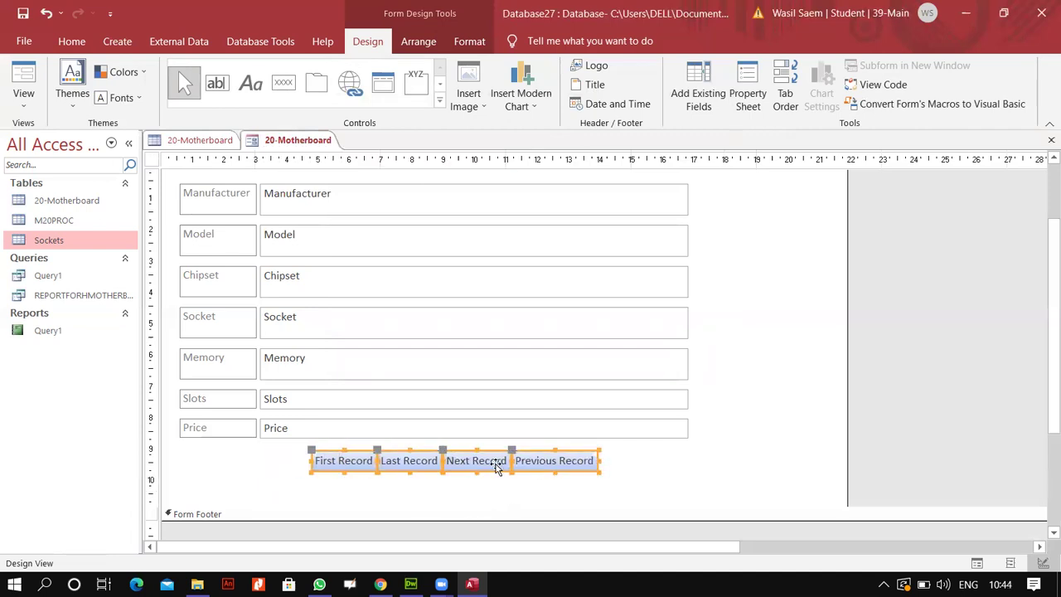
left_click_drag(443, 466, 446, 470)
left_click(504, 492)
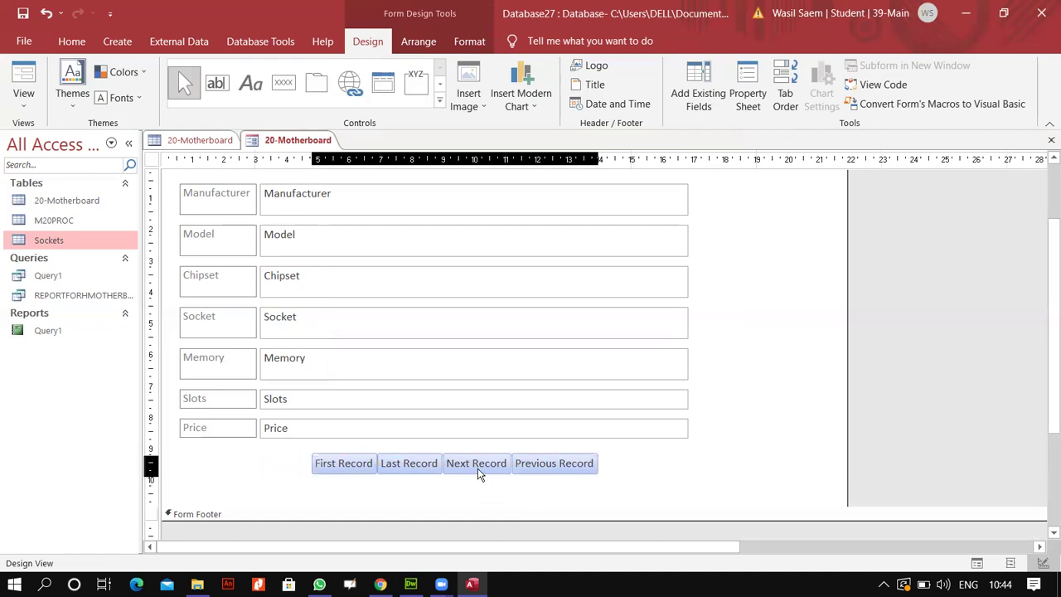
Try nudging the First Record button slightly left and return it to its place beside Last Record.
left_click(364, 466)
key("Left")
left_click(577, 491)
left_click(352, 465)
key("Right")
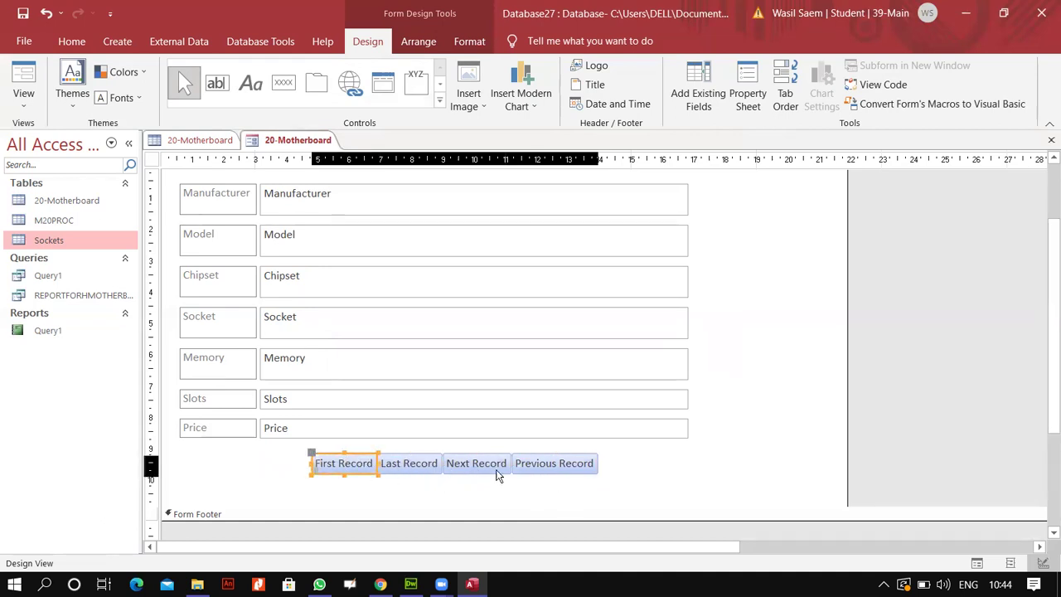
left_click(638, 476)
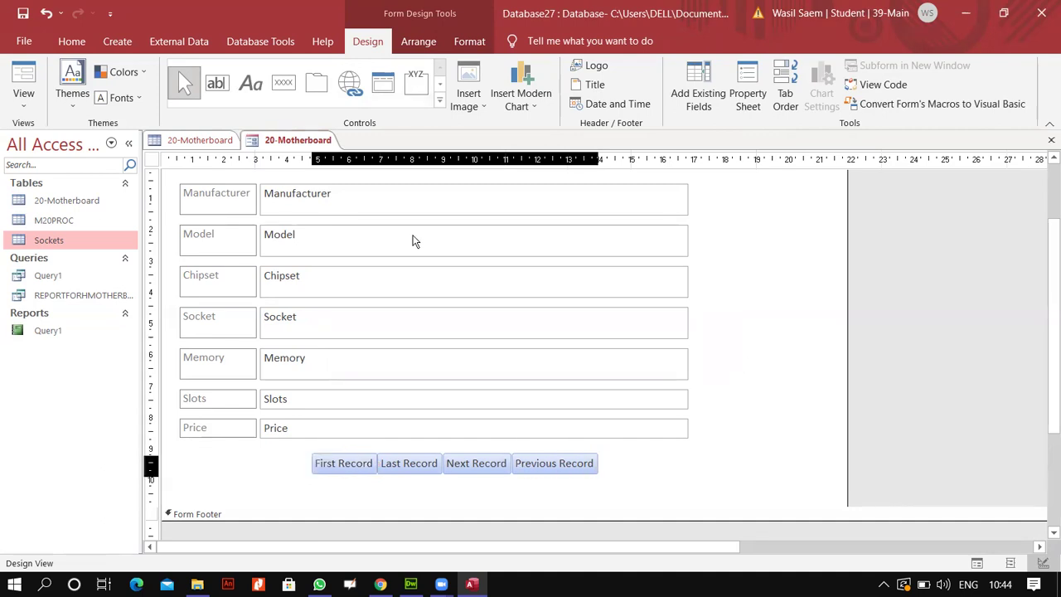
Switch to Form View and test the Next Record, Previous Record and Last Record buttons.
left_click(23, 104)
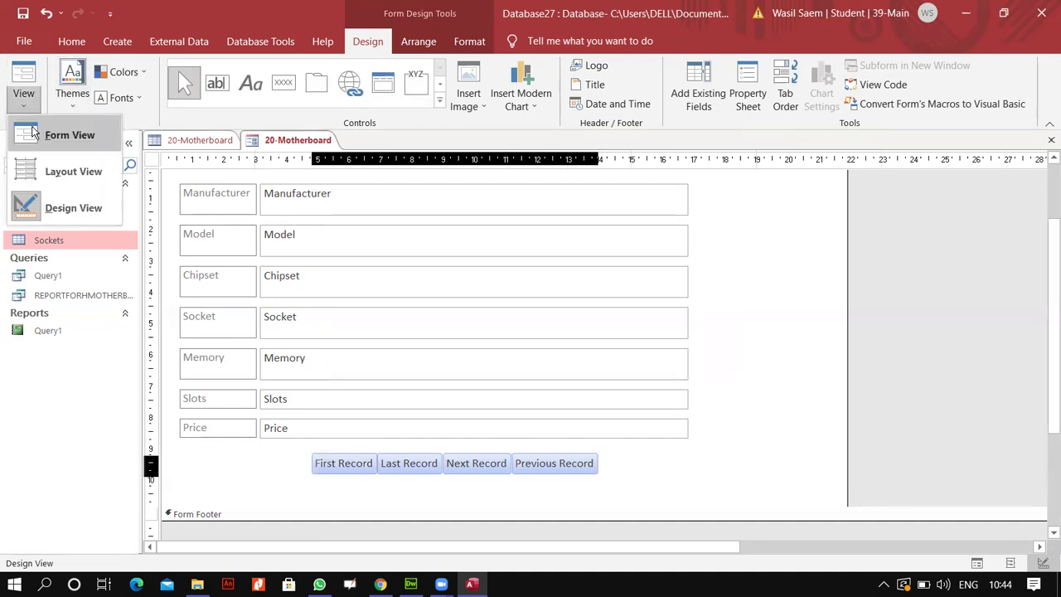
left_click(68, 135)
left_click(471, 482)
left_click(471, 483)
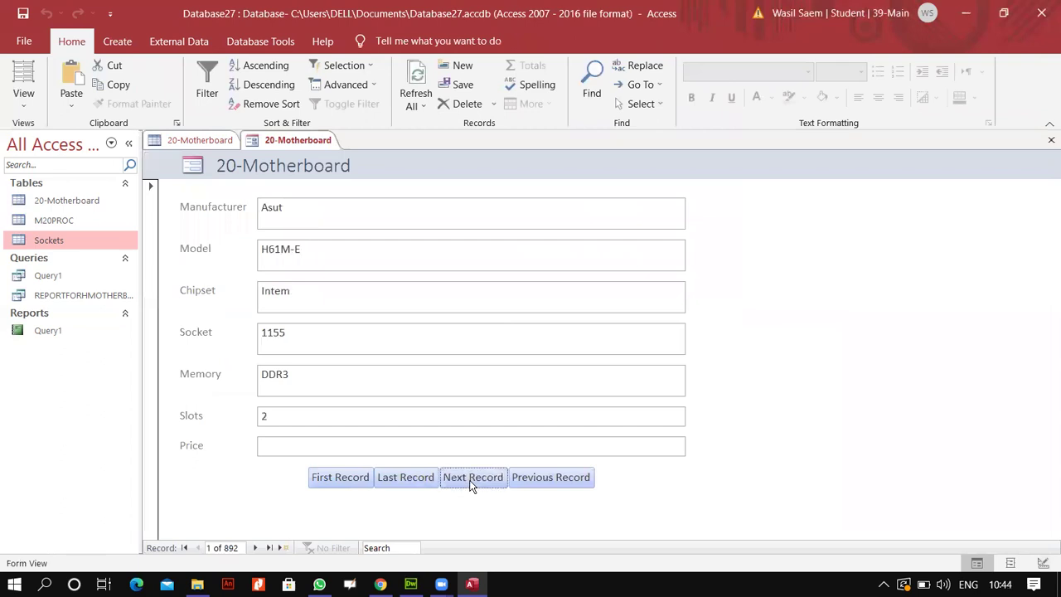
left_click(471, 482)
left_click(470, 482)
left_click(471, 482)
left_click(471, 482)
left_click(546, 478)
left_click(548, 481)
left_click(550, 483)
left_click(401, 481)
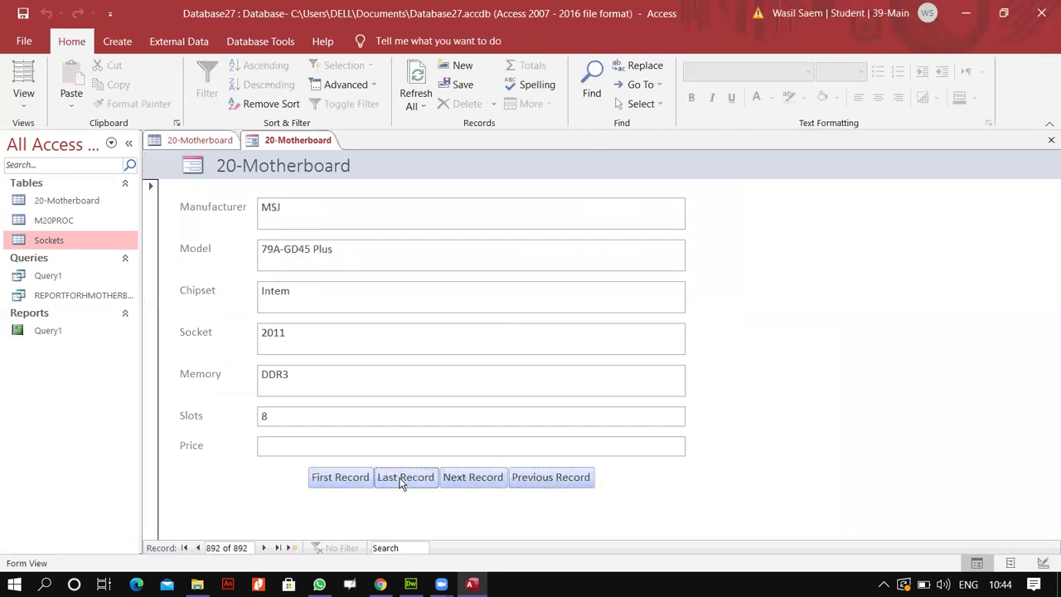
Test the First Record, Next Record and Previous Record buttons in Form View and dismiss the message at the first record.
left_click(351, 479)
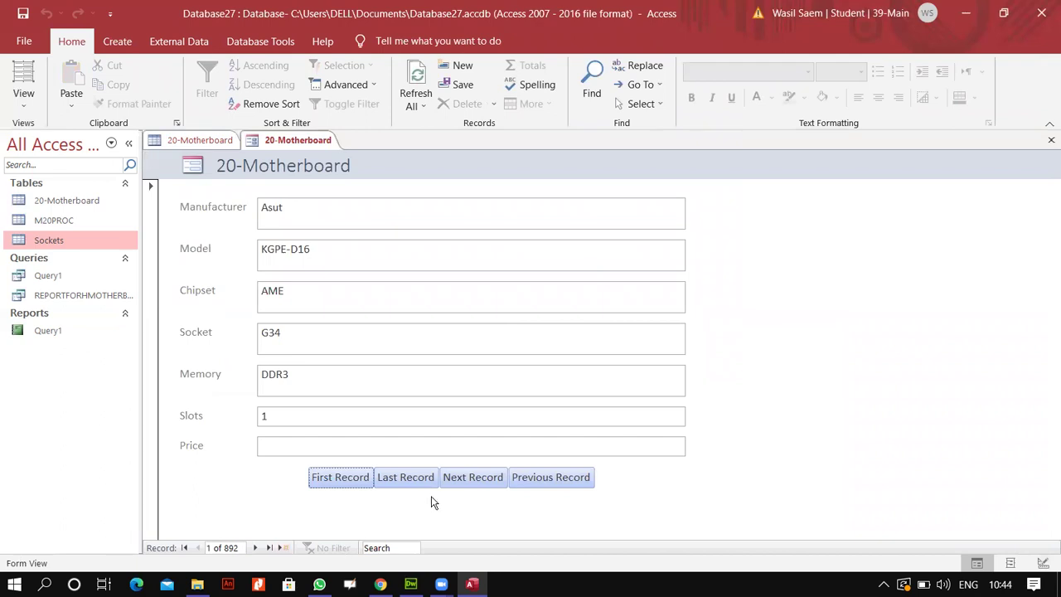
left_click(484, 479)
left_click(547, 481)
left_click(547, 481)
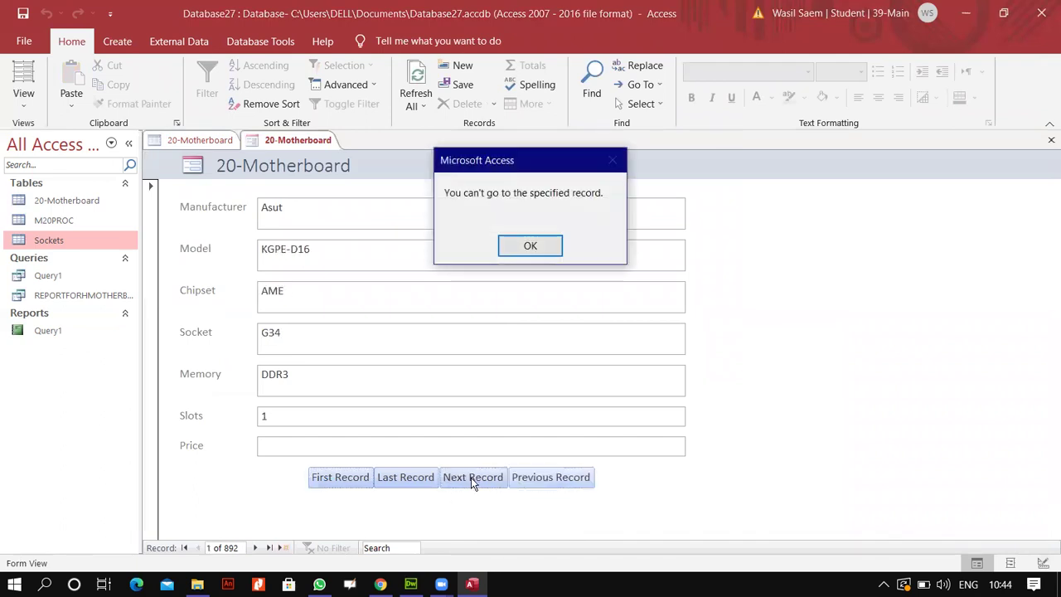
left_click(532, 247)
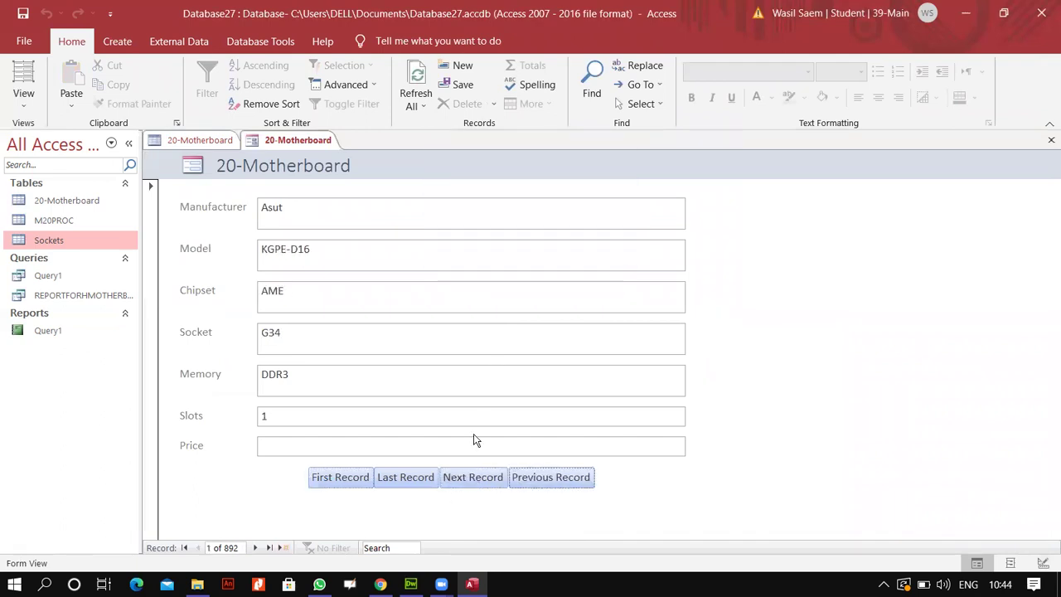
left_click(24, 99)
left_click(50, 207)
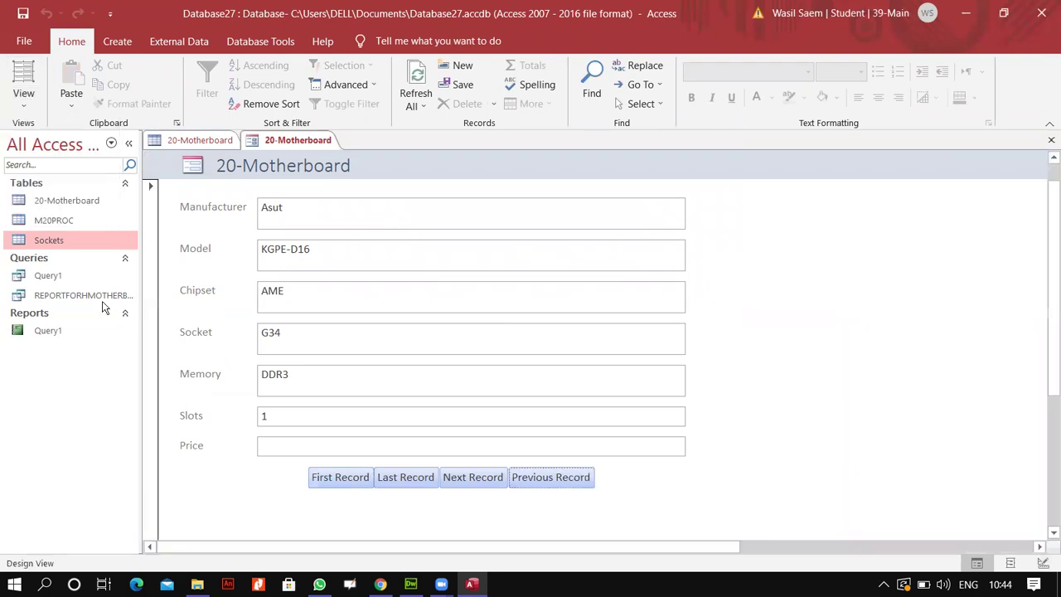
scroll(480, 518, "down", 1)
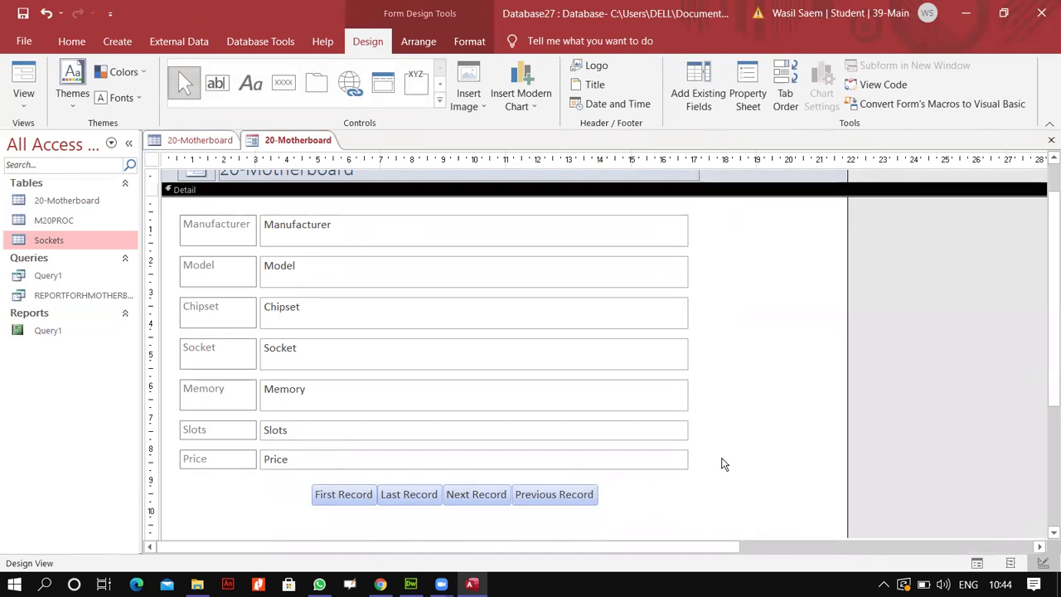
left_click(24, 102)
left_click(74, 135)
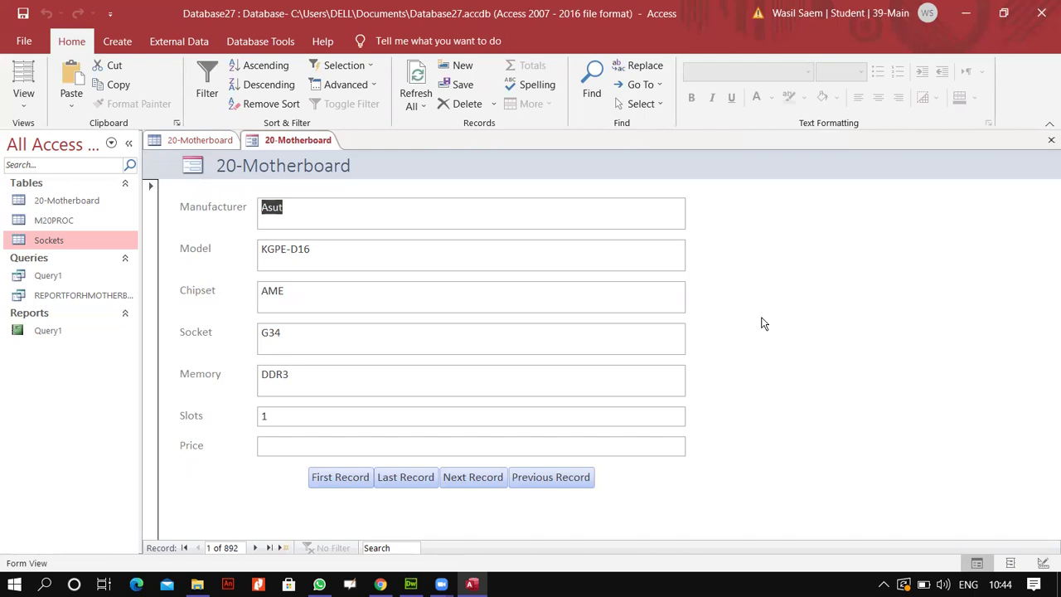
Switch the 20-Motherboard form to Design View.
left_click(30, 99)
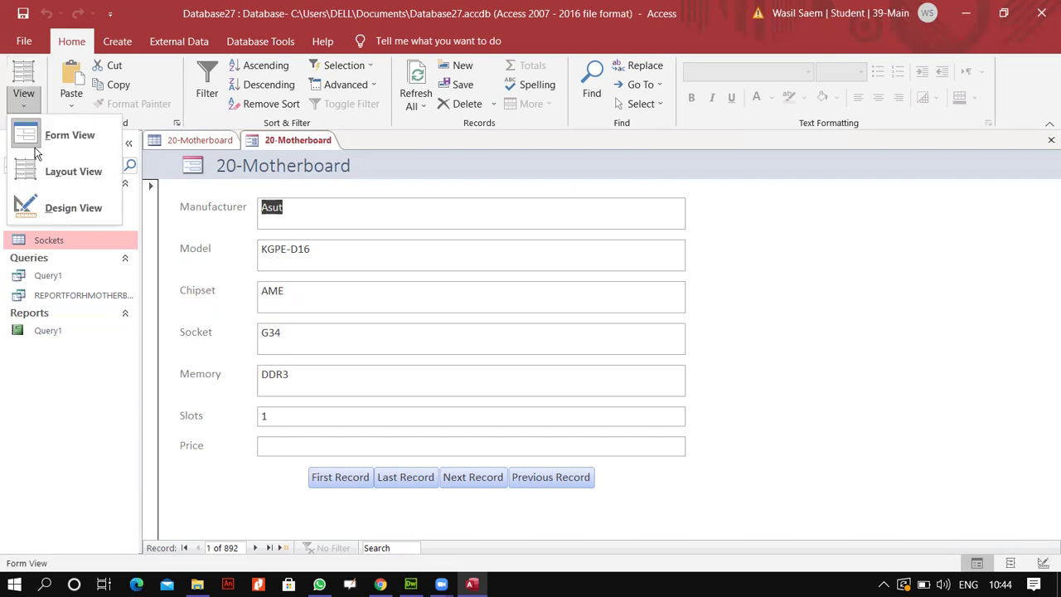
left_click(33, 207)
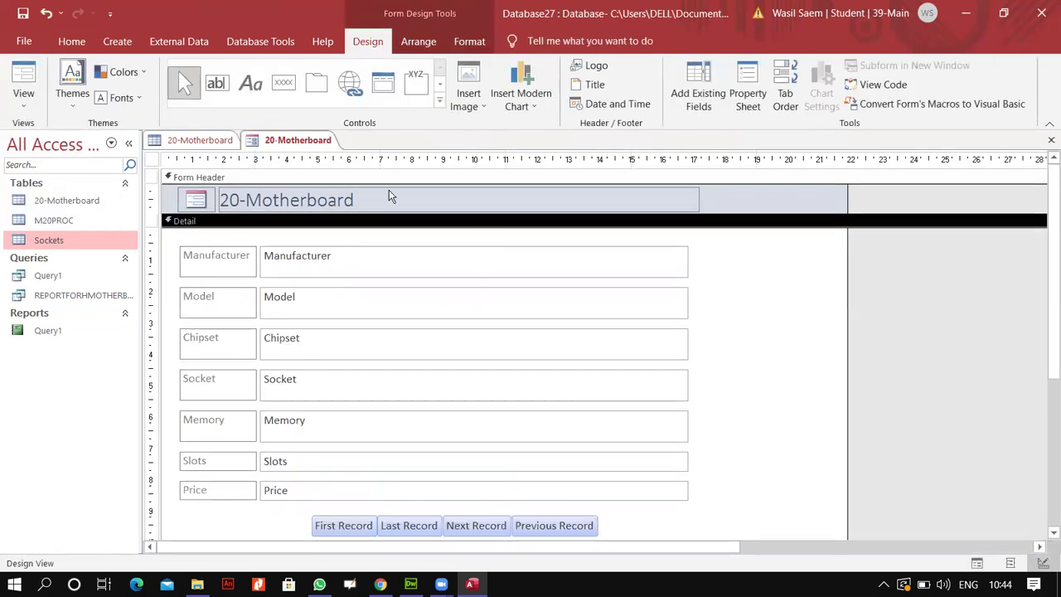
left_click(24, 96)
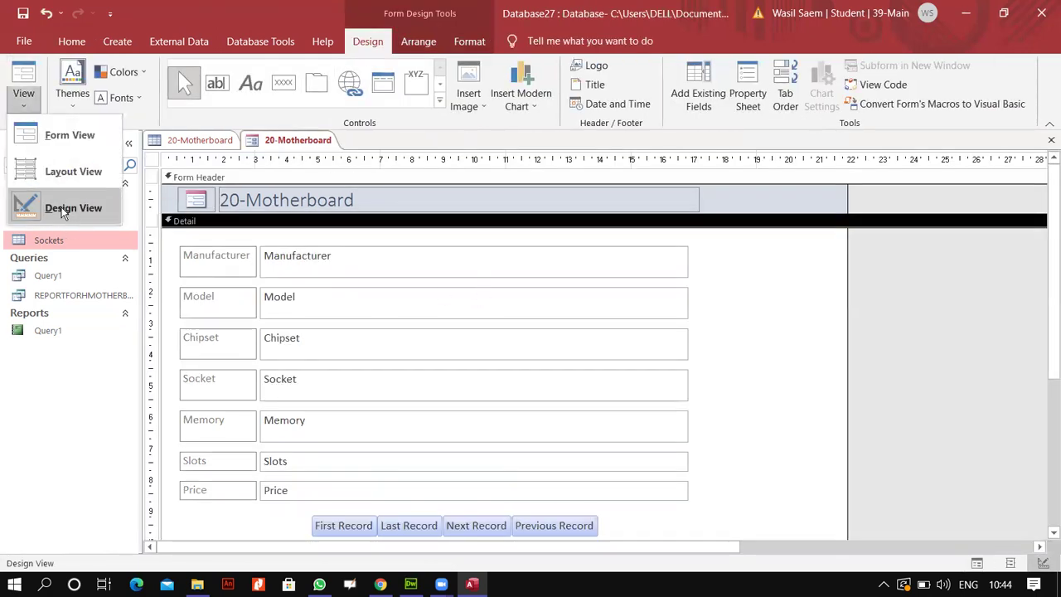
left_click(87, 212)
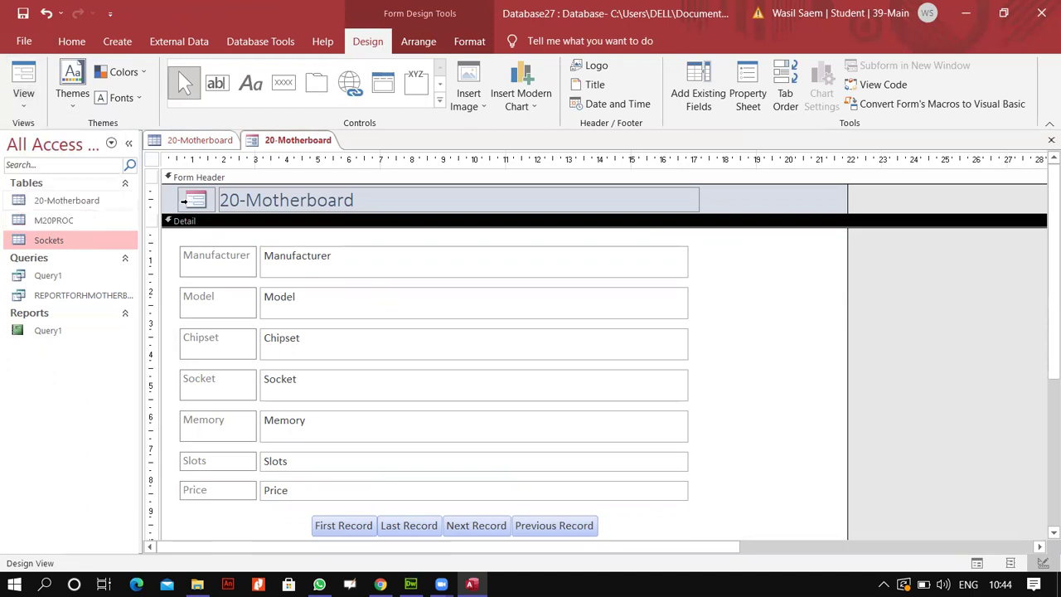
Add a command button beside the Manufacturer field with the Record Operations action Add New Record and the text caption Add Record.
left_click(281, 87)
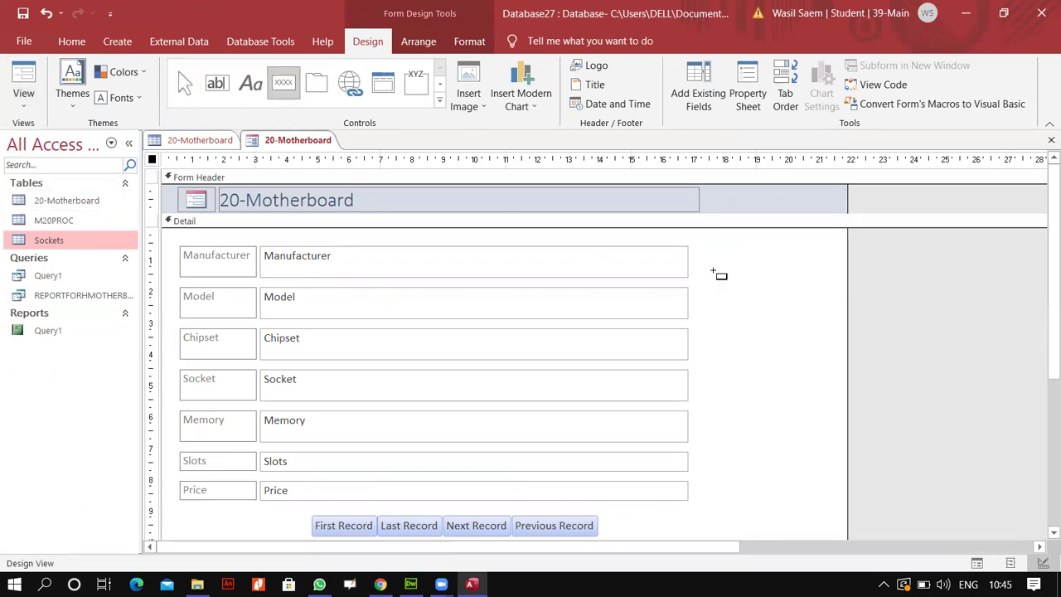
left_click_drag(719, 262, 802, 285)
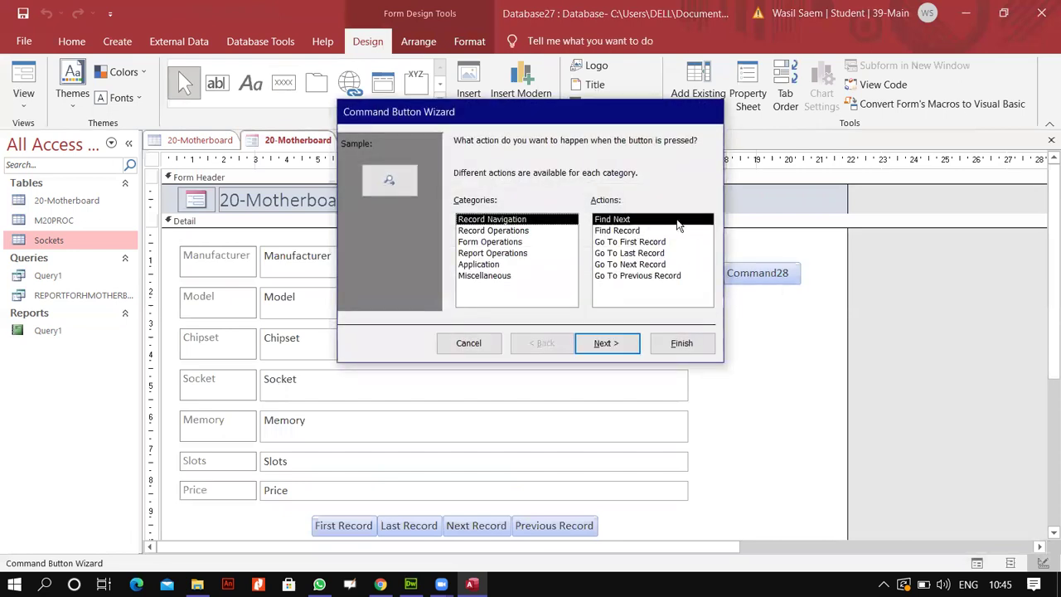
left_click(490, 242)
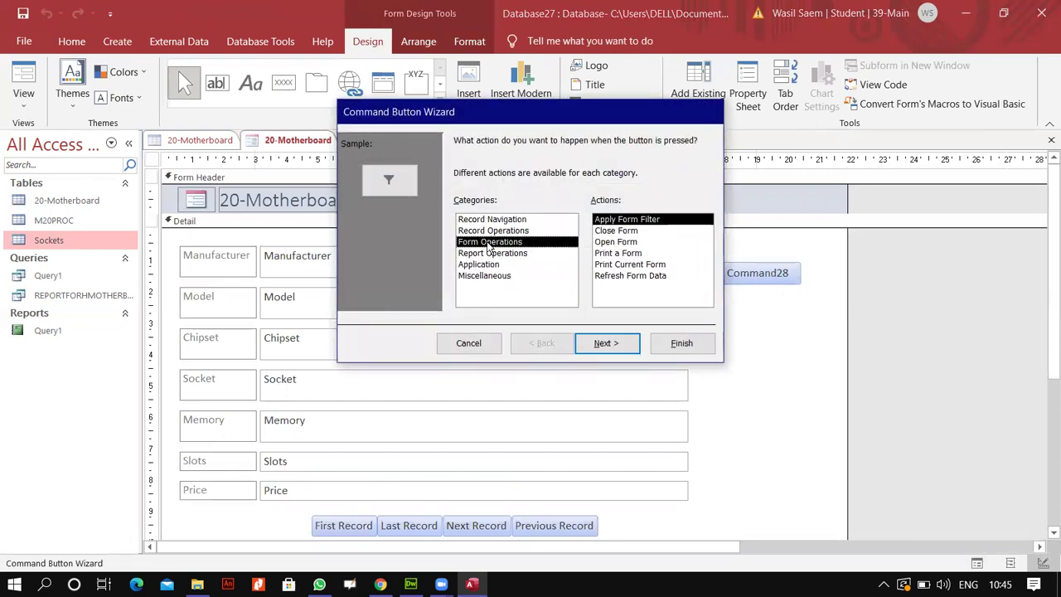
left_click(494, 232)
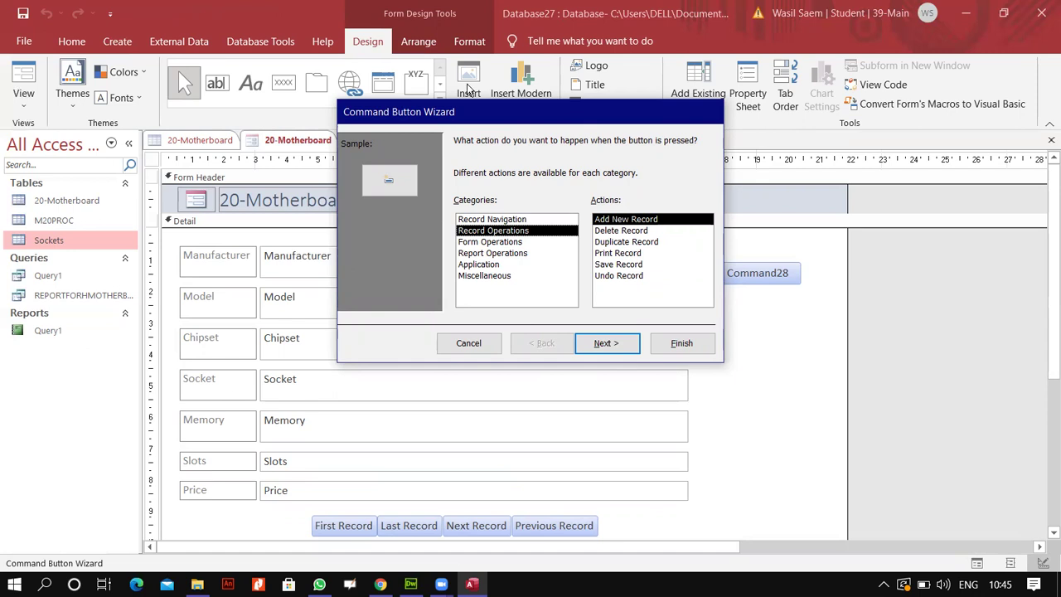
left_click_drag(473, 111, 380, 64)
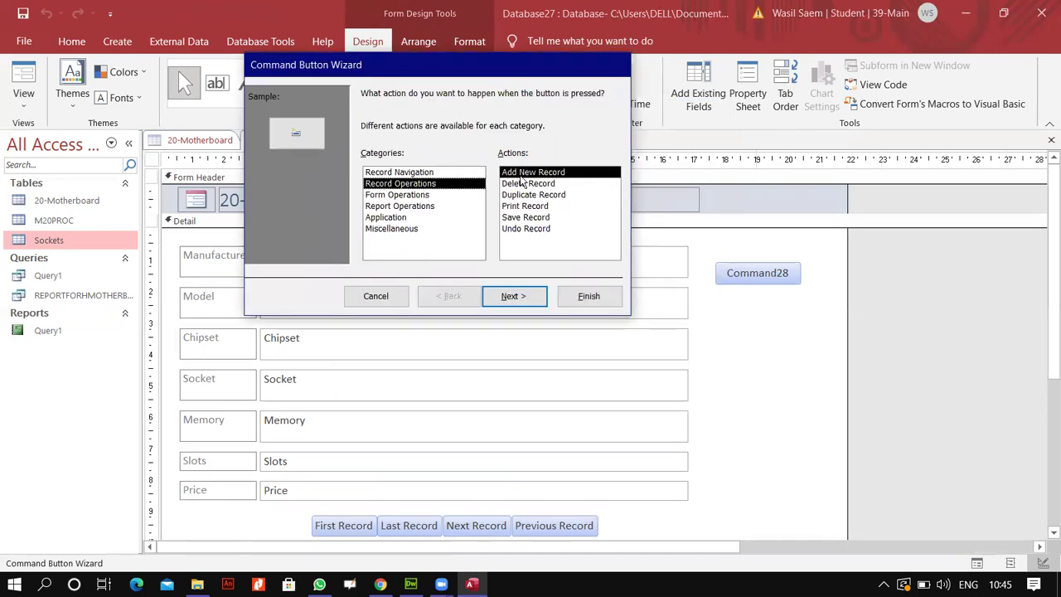
left_click(522, 296)
left_click(510, 296)
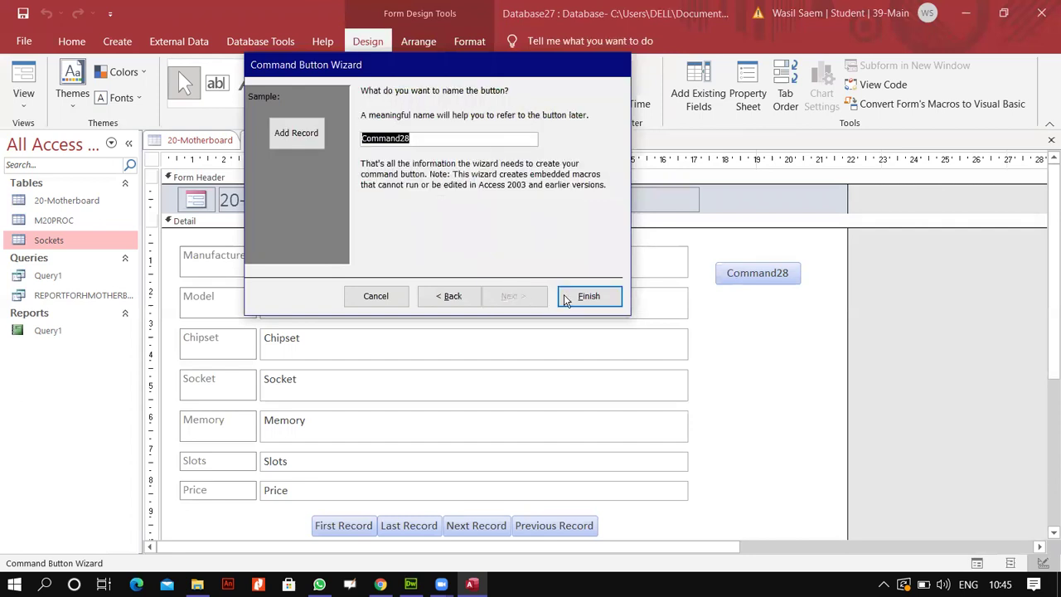
left_click(572, 296)
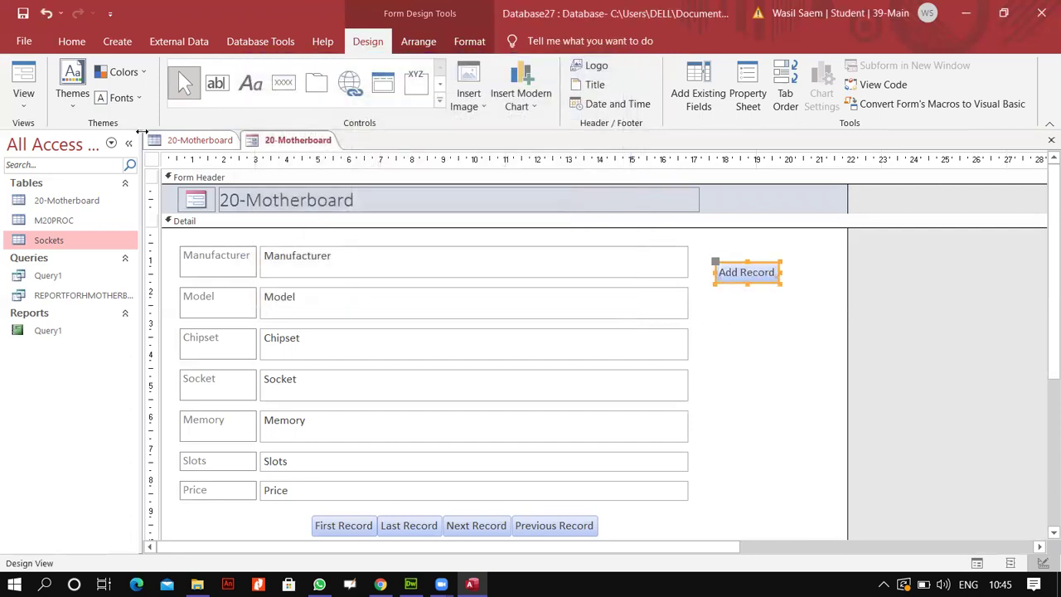
Add a command button below Add Record with the Save Record action and text caption, and widen Add Record to about the same width.
left_click(283, 82)
left_click_drag(715, 301, 778, 319)
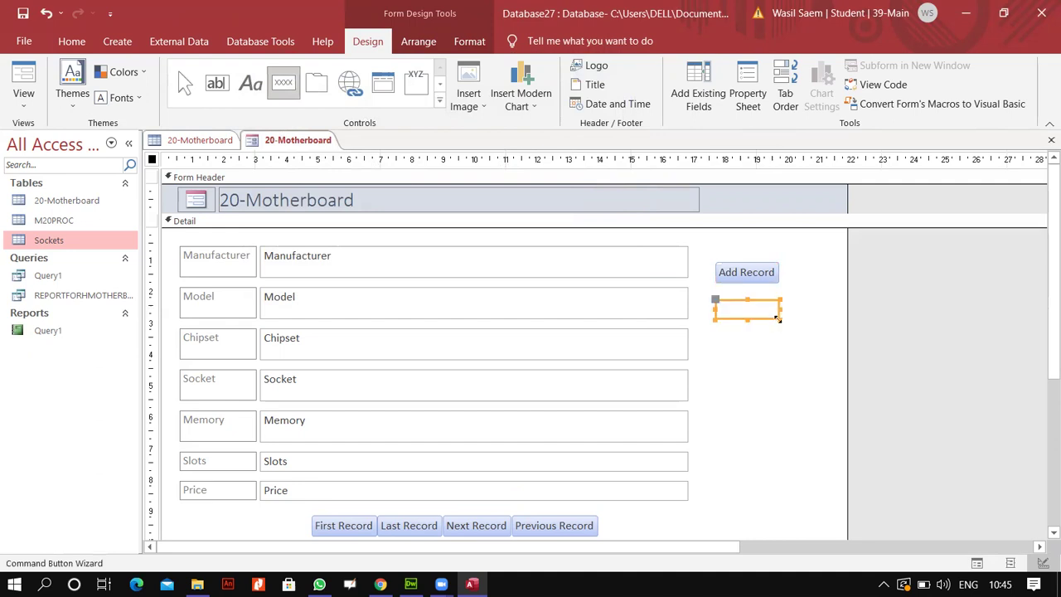
left_click(490, 230)
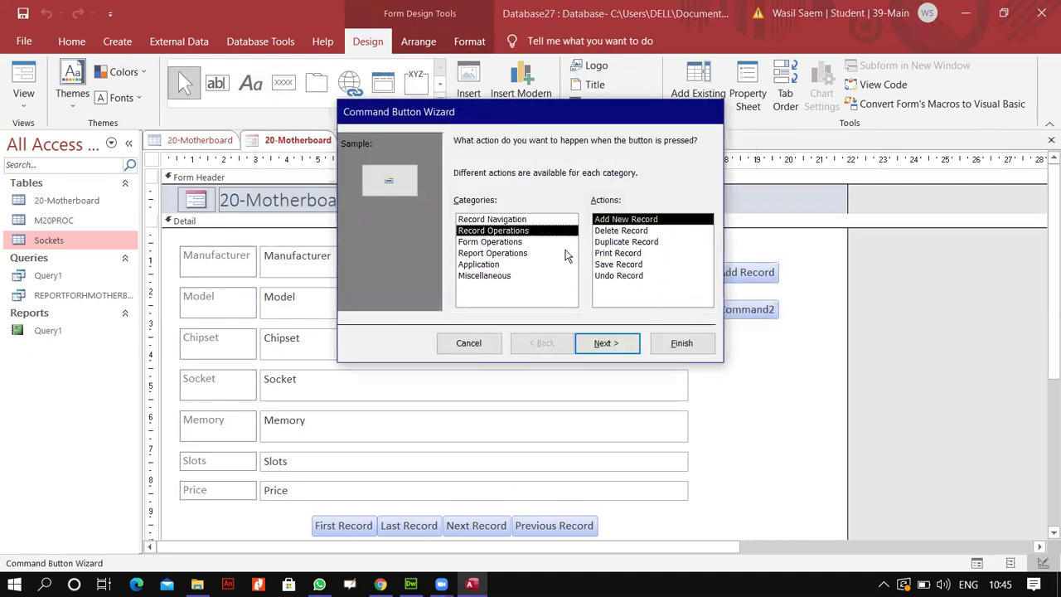
left_click(618, 264)
left_click(606, 343)
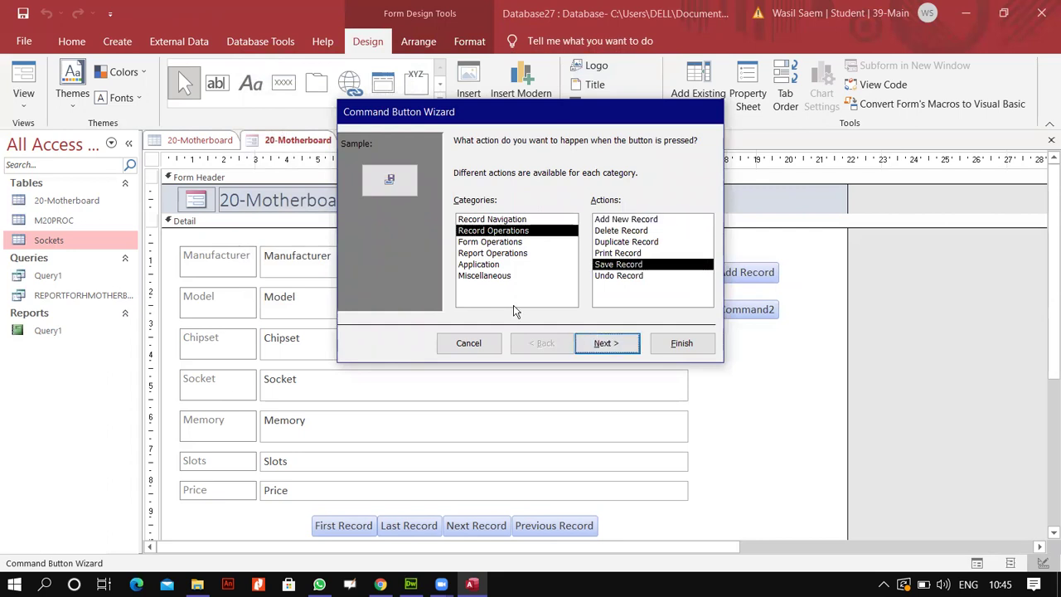
left_click(469, 209)
left_click(606, 342)
left_click(682, 342)
left_click(761, 379)
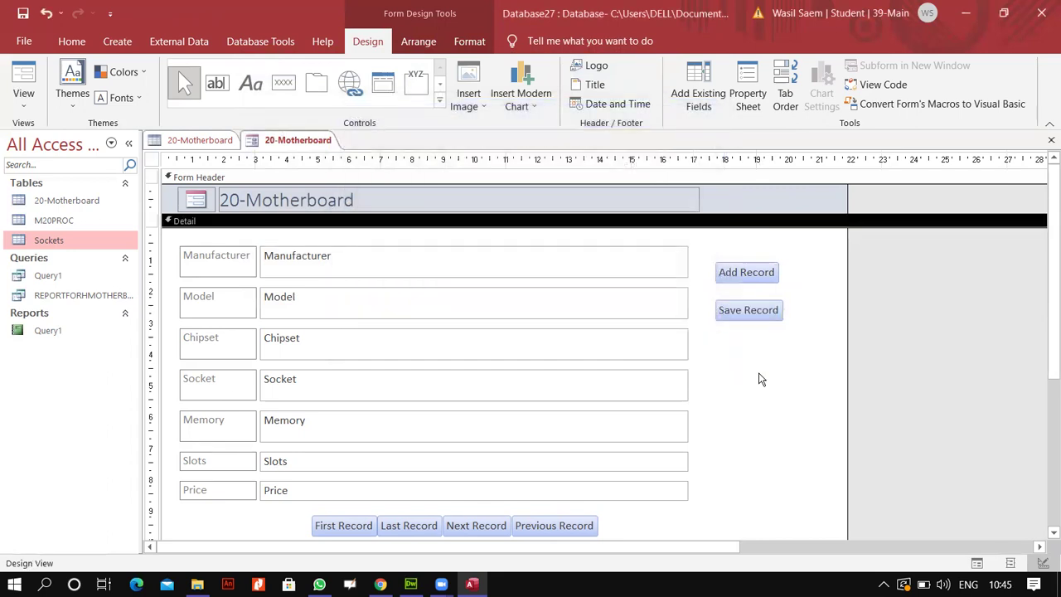
left_click(759, 277)
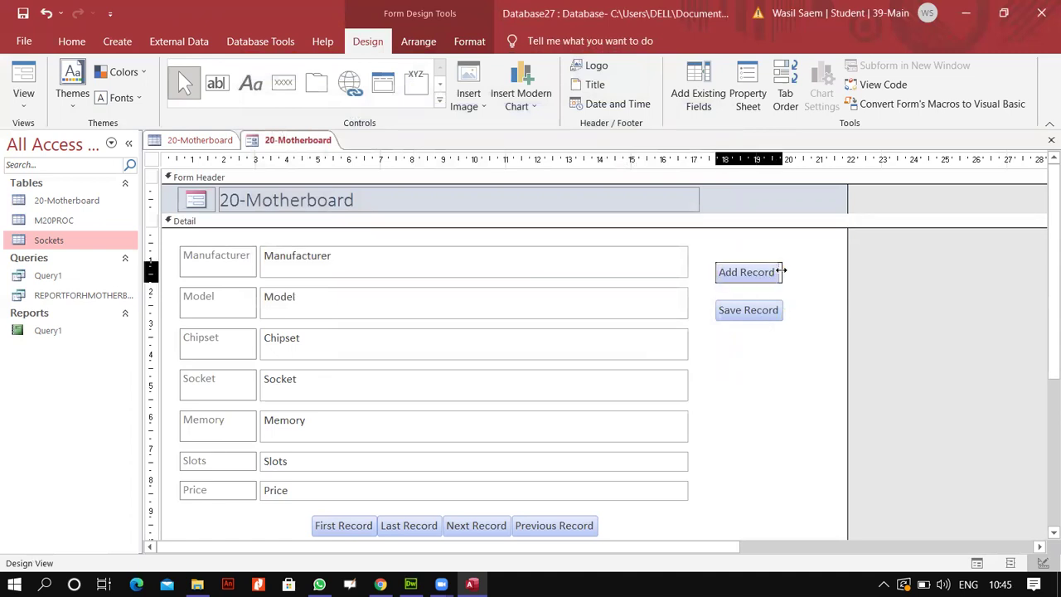
left_click(437, 224)
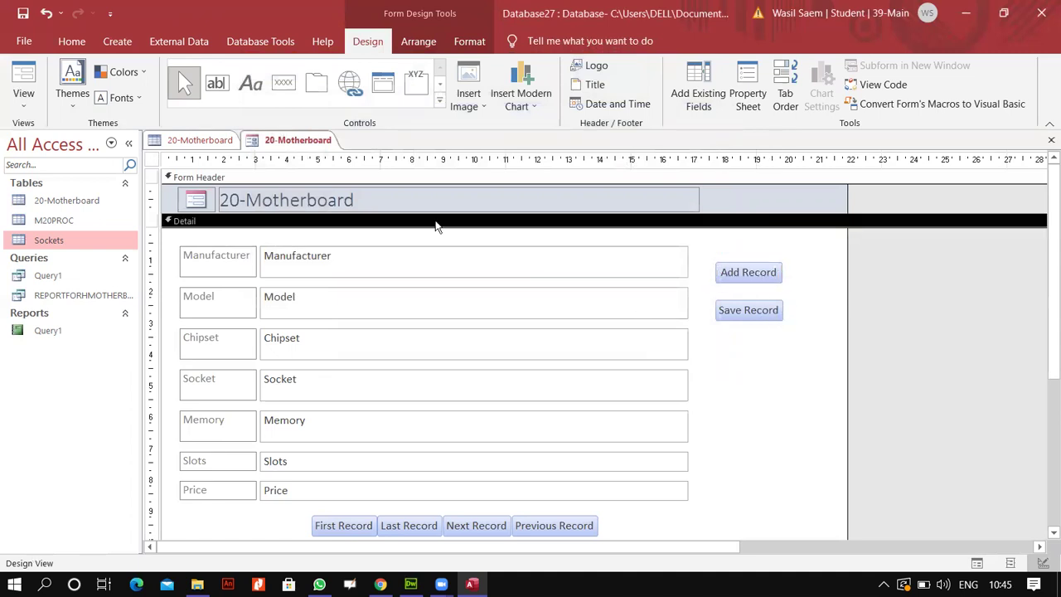
Add a command button below Save Record with the Record Operations action Delete Record and the text caption Delete Record.
left_click(283, 86)
left_click_drag(715, 341, 786, 359)
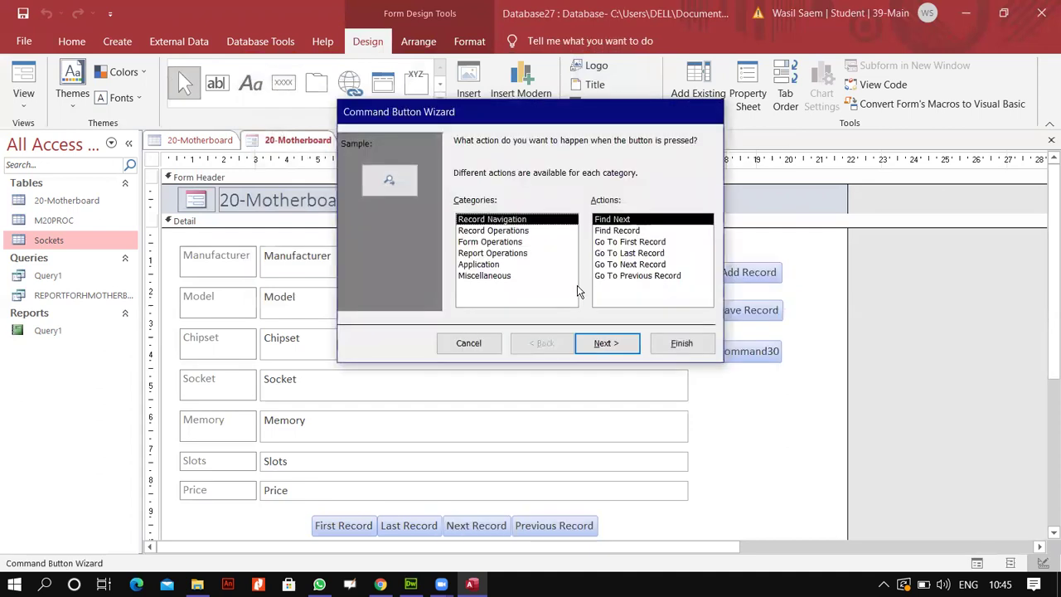
left_click(513, 231)
left_click(618, 233)
left_click(606, 343)
left_click(461, 208)
left_click(608, 344)
left_click(682, 344)
left_click(815, 346)
Widen the Save Record and Add Record buttons to match the width of the Delete Record button.
left_click(785, 350)
left_click(779, 311)
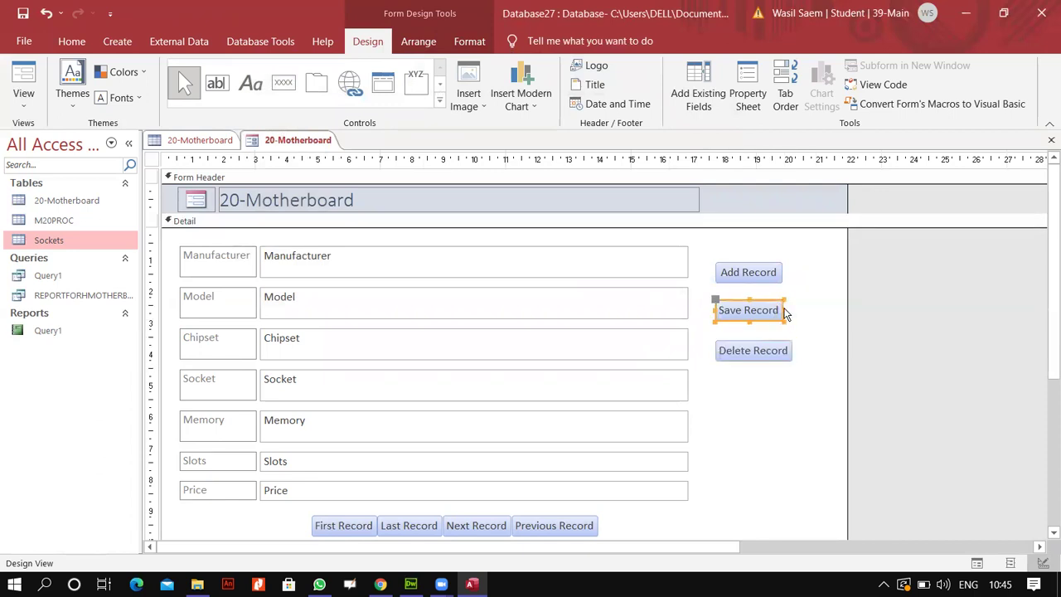
left_click_drag(784, 310, 792, 312)
left_click(778, 274)
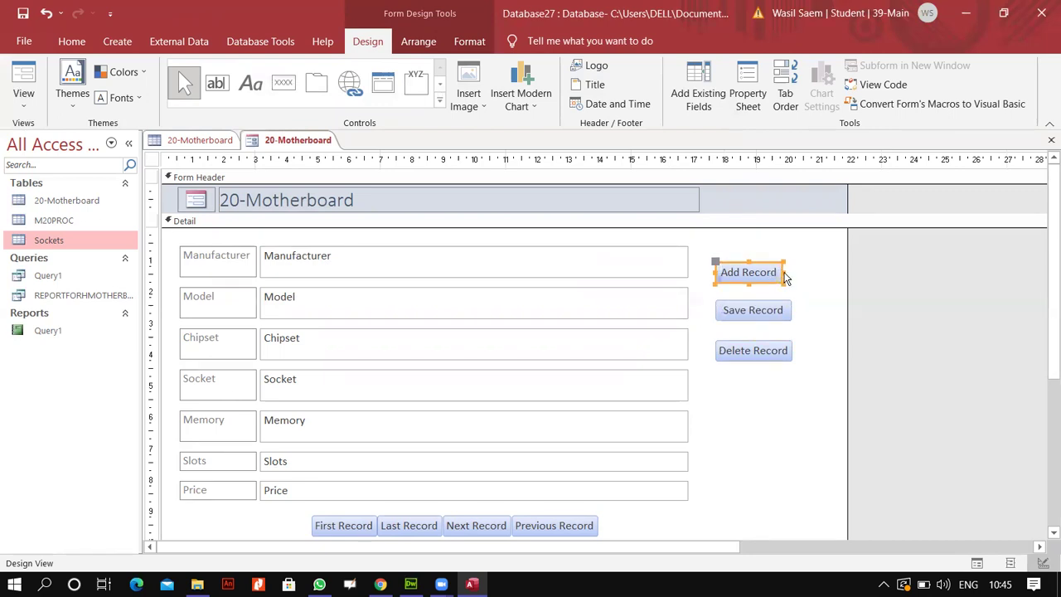
left_click_drag(781, 271, 794, 272)
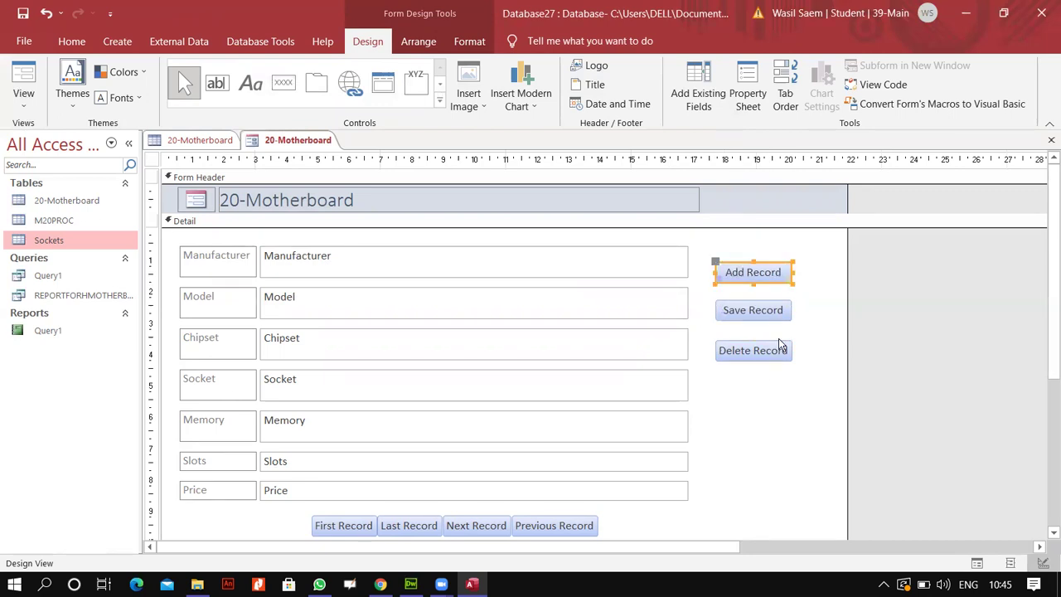
Add a command button below Delete Record with the Print Record action and text caption, and widen it to about the width of the others.
left_click(283, 82)
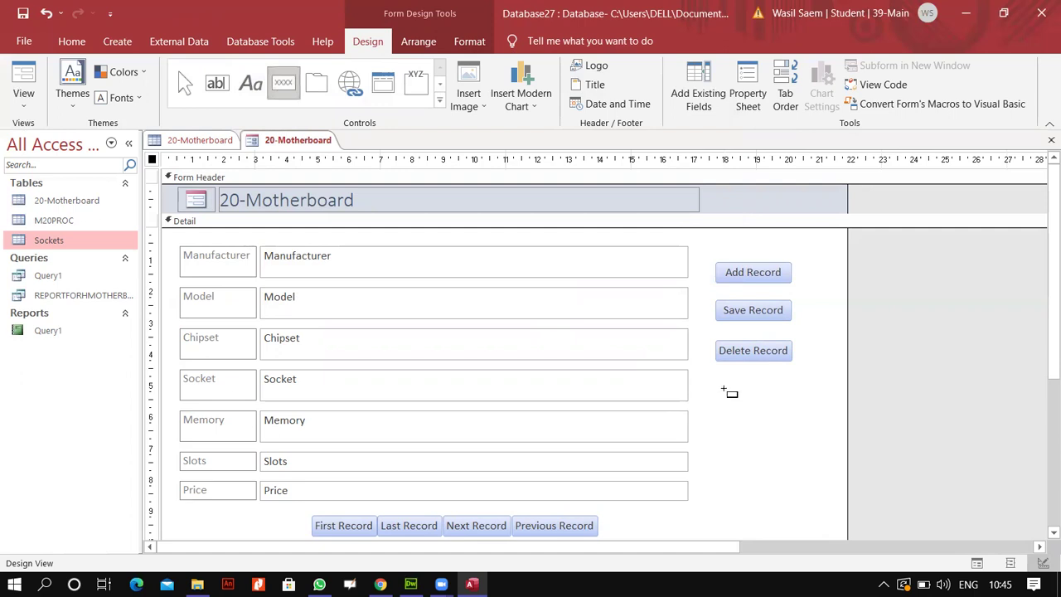
left_click_drag(715, 380, 792, 403)
left_click(501, 232)
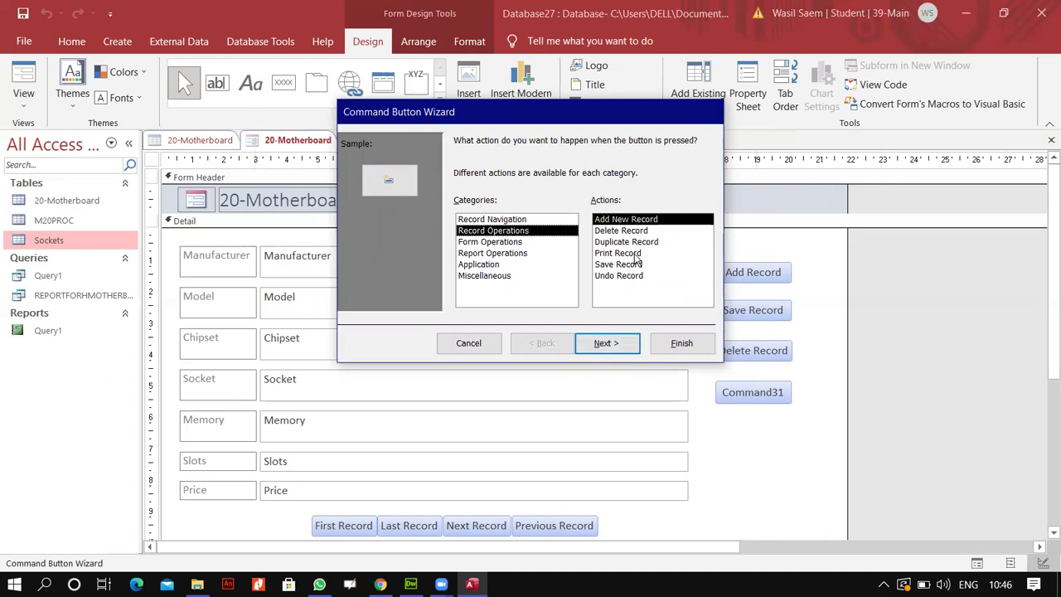
left_click(626, 253)
left_click(606, 343)
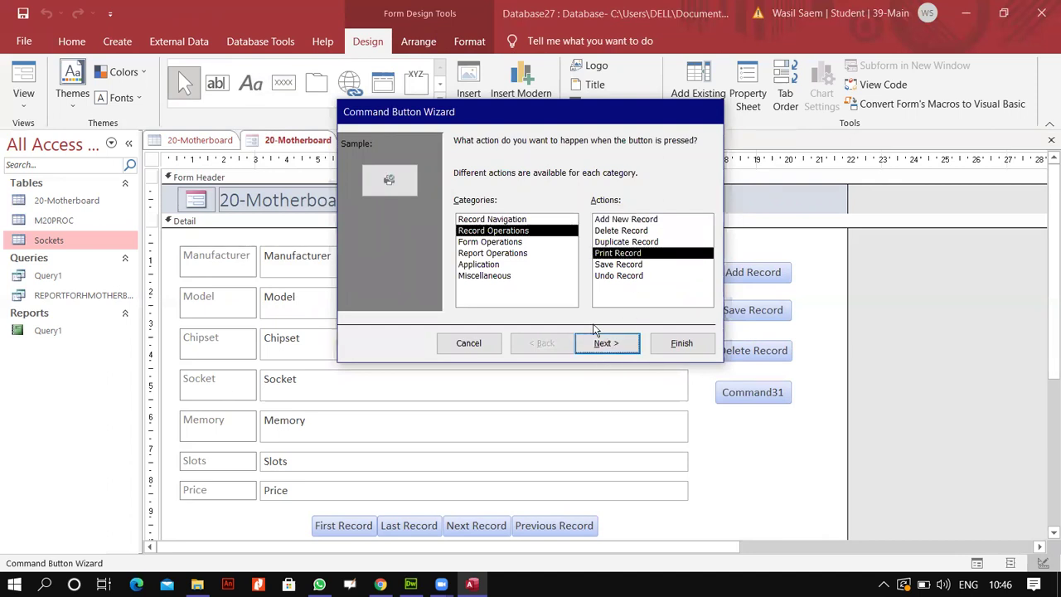
left_click(606, 343)
left_click(682, 344)
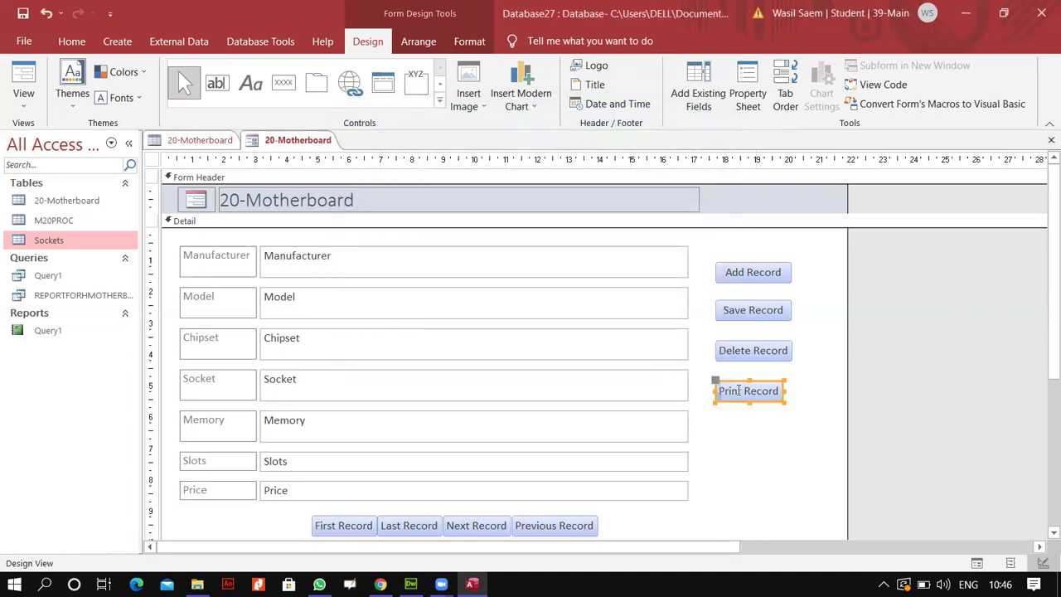
left_click_drag(786, 391, 798, 391)
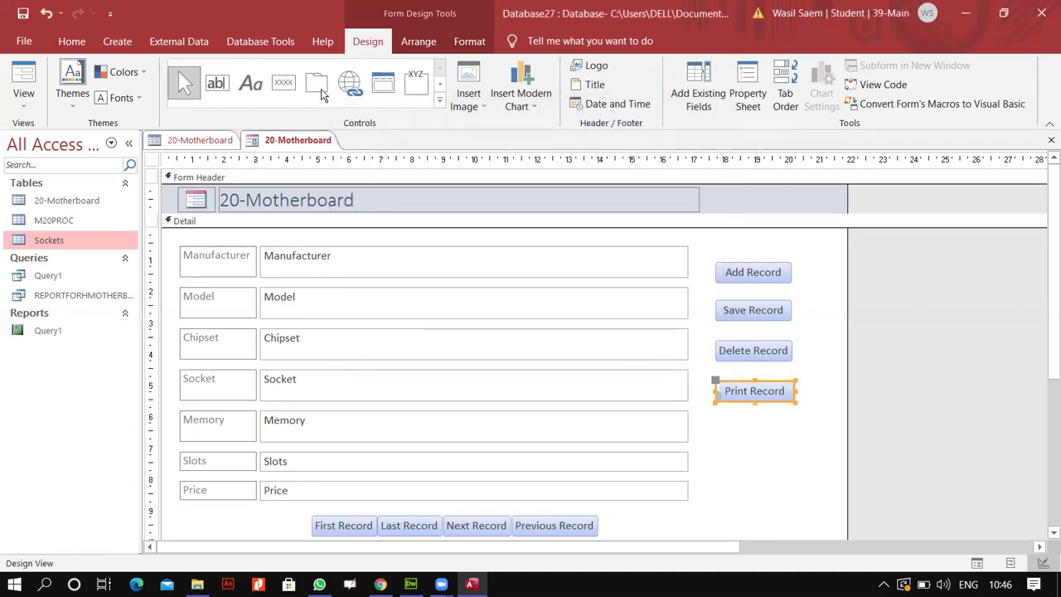
Add a command button below Print Record with the Application action Quit Application and the text caption Exit.
left_click(282, 89)
left_click_drag(711, 423, 795, 444)
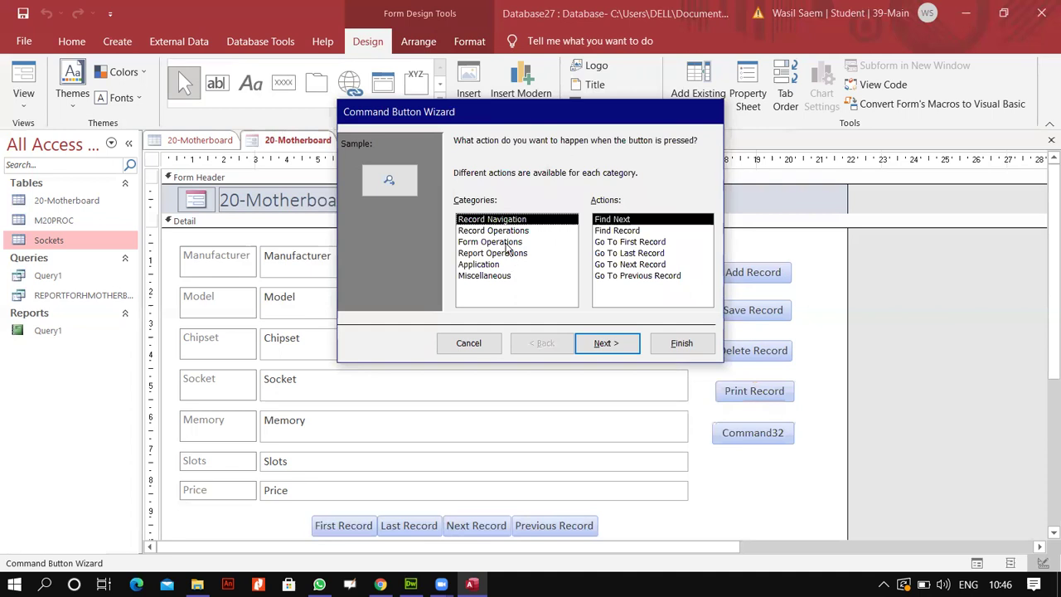
left_click(492, 265)
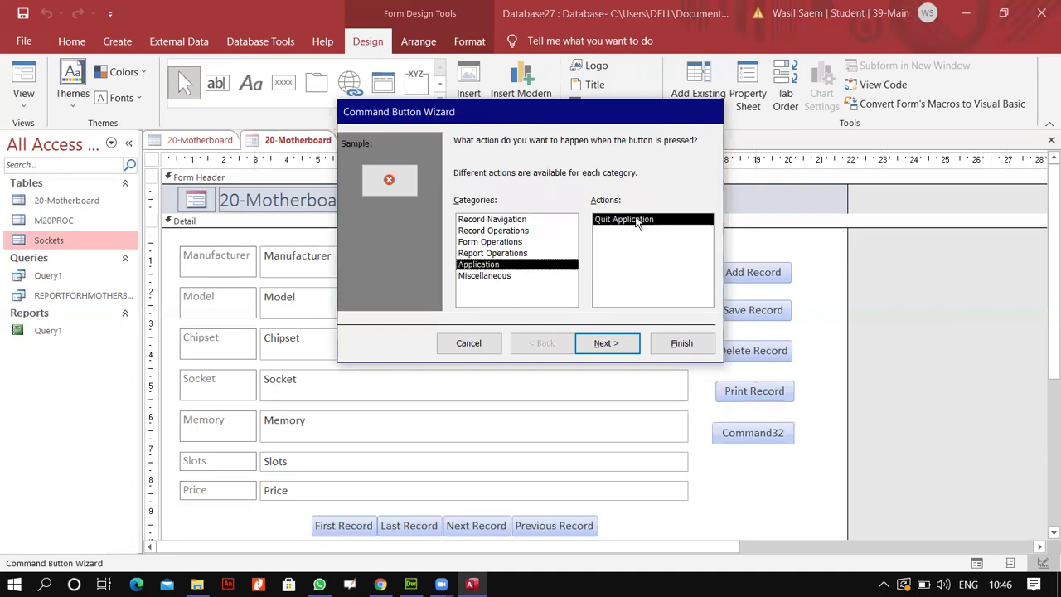
left_click(604, 344)
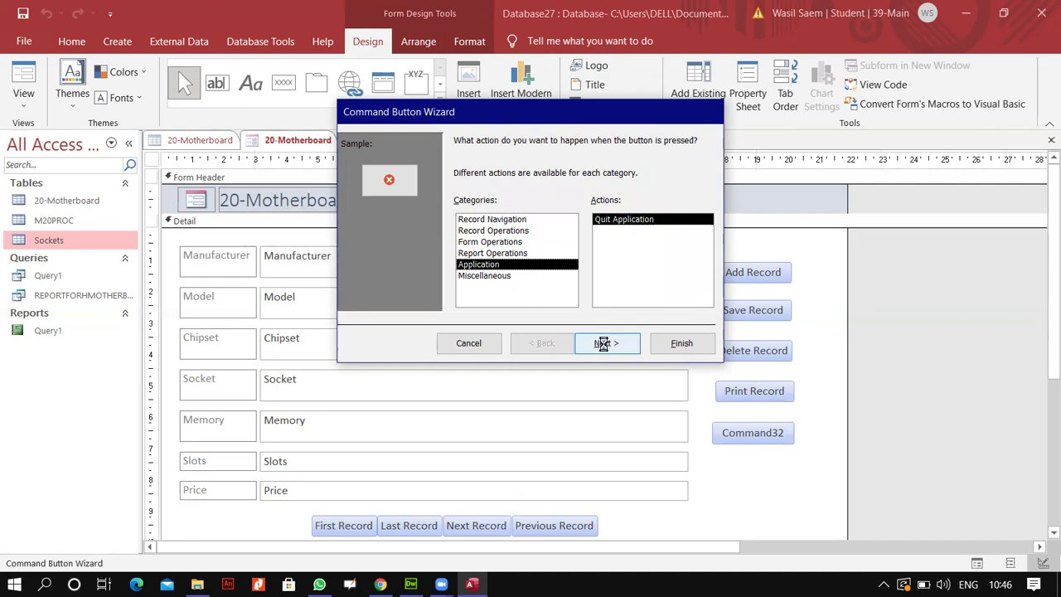
left_click(479, 210)
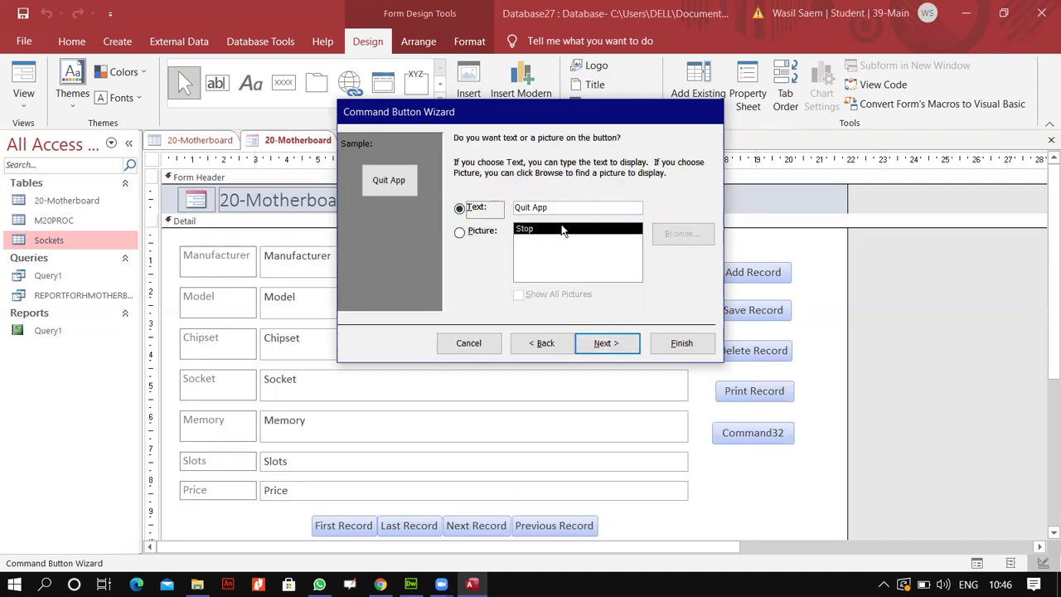
left_click_drag(554, 210, 512, 208)
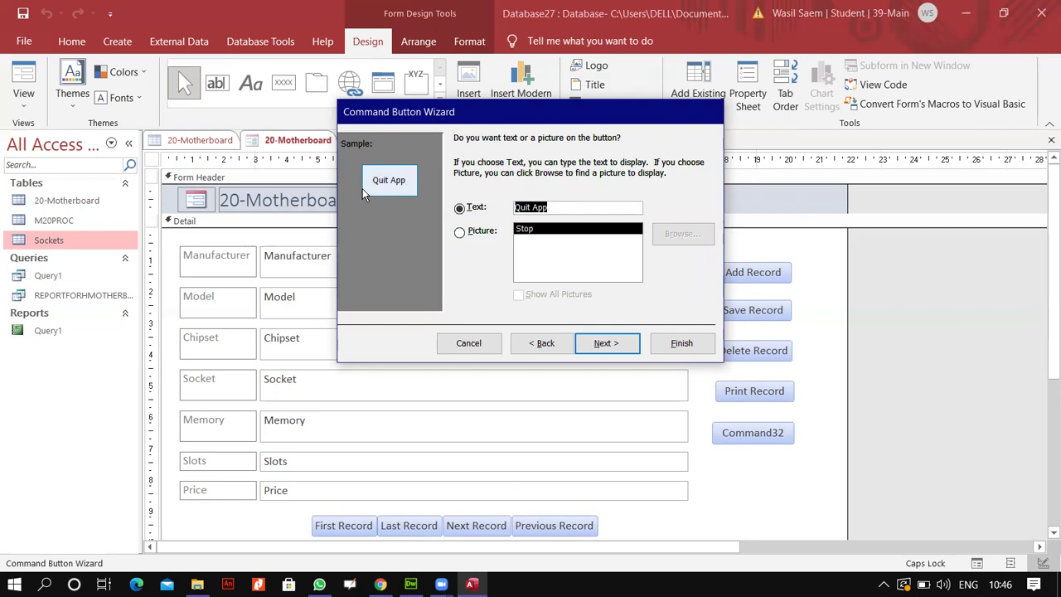
type("Exit")
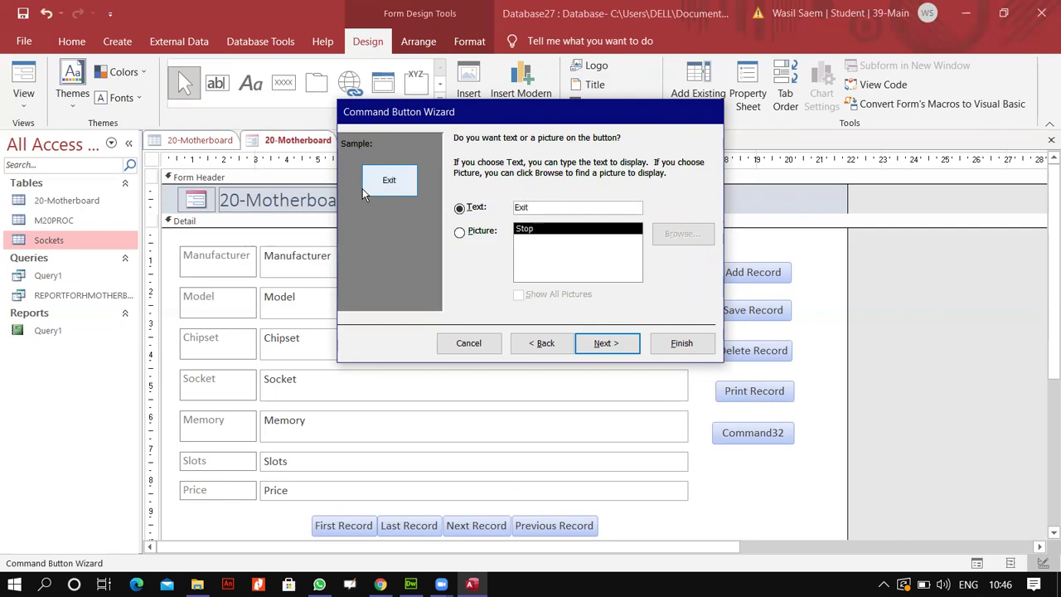
left_click(606, 344)
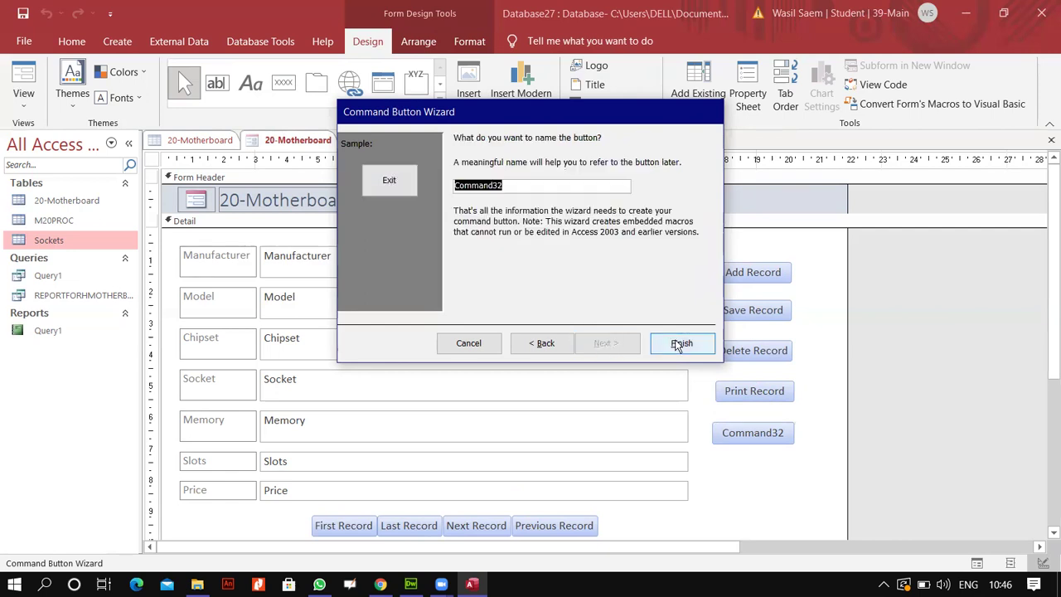
left_click(677, 344)
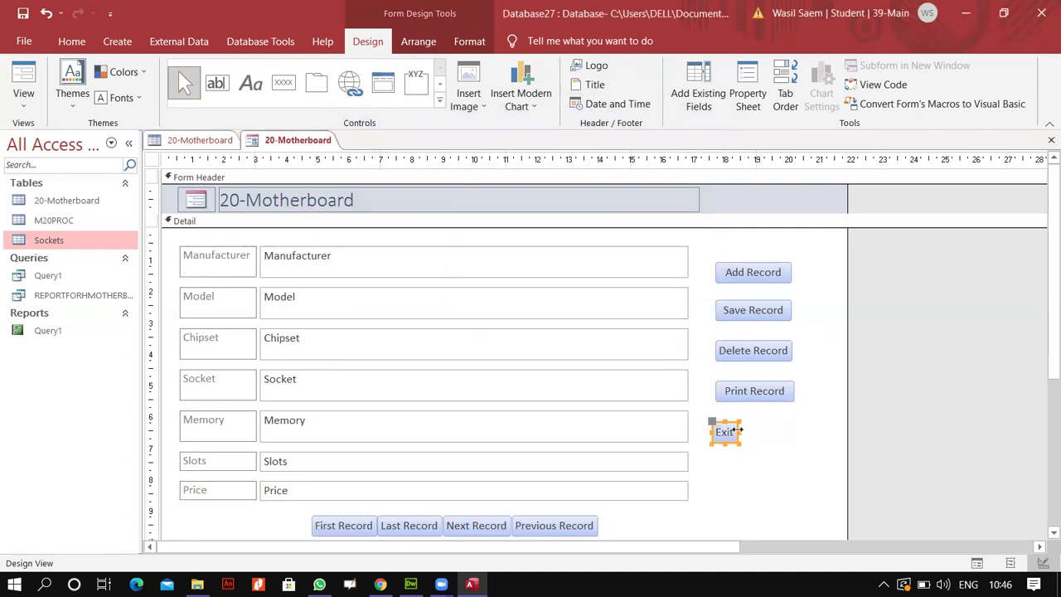
Widen the Exit button and adjust the Print Record button so both match the width of the buttons above.
left_click_drag(738, 431, 767, 444)
left_click(790, 396)
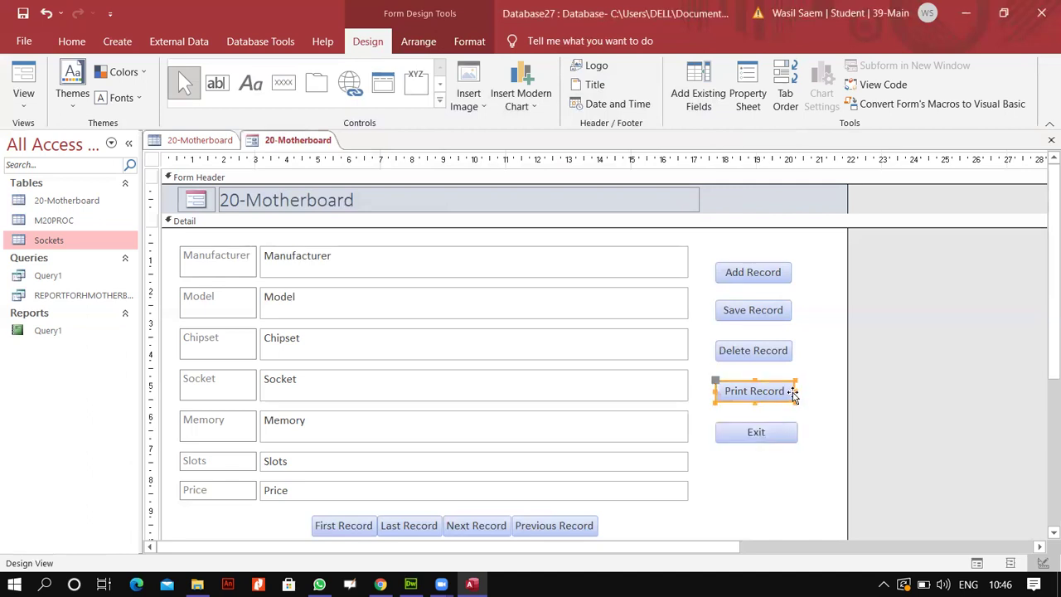
left_click_drag(794, 389, 791, 390)
left_click(793, 415)
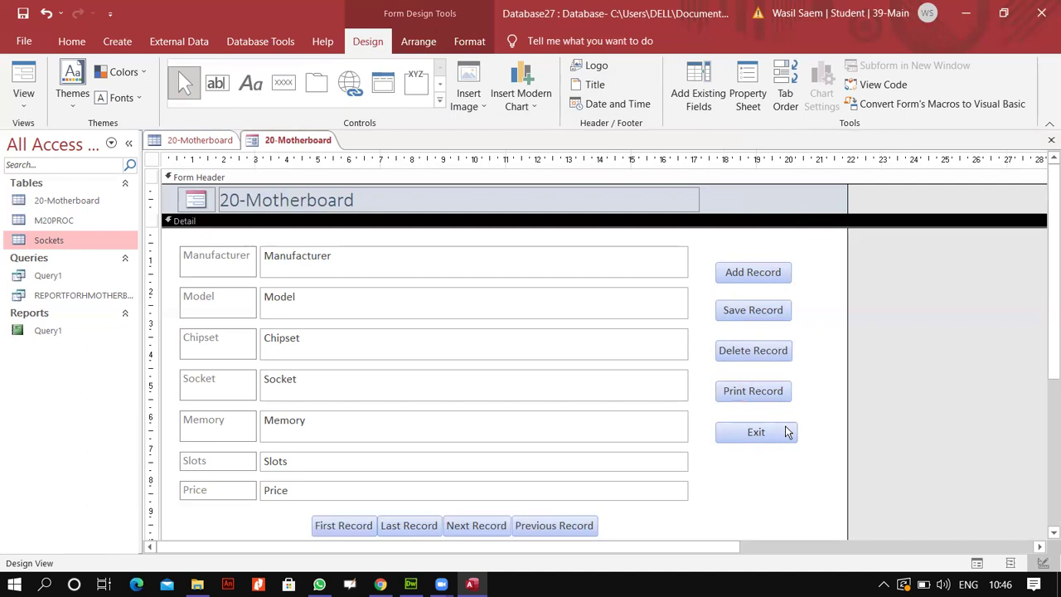
left_click(790, 432)
left_click_drag(797, 432, 792, 431)
left_click(817, 419)
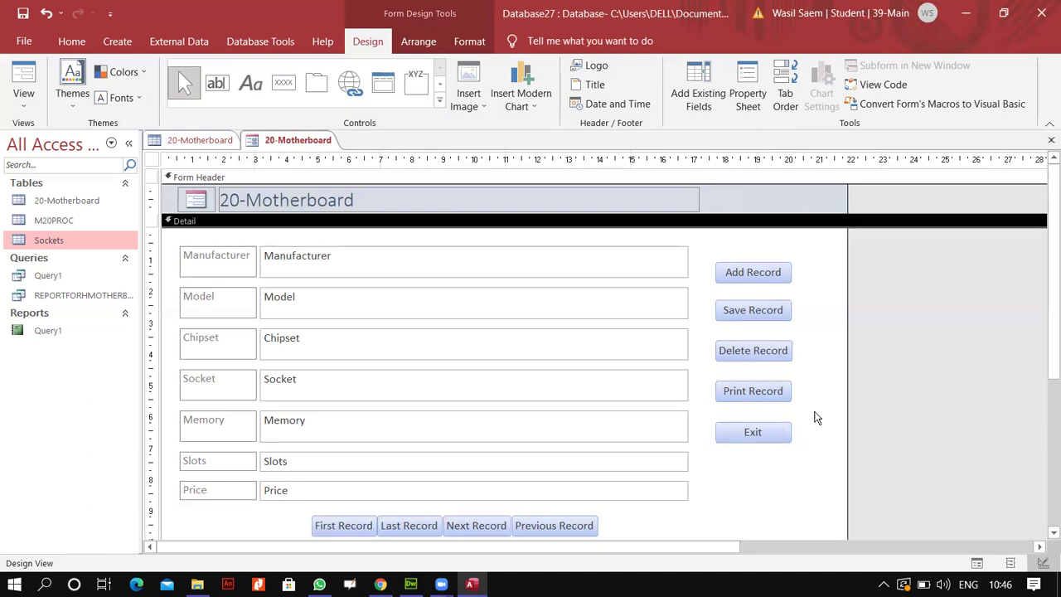
Switch the form to Form View and save it under the name 20-Motherboard.
left_click(20, 103)
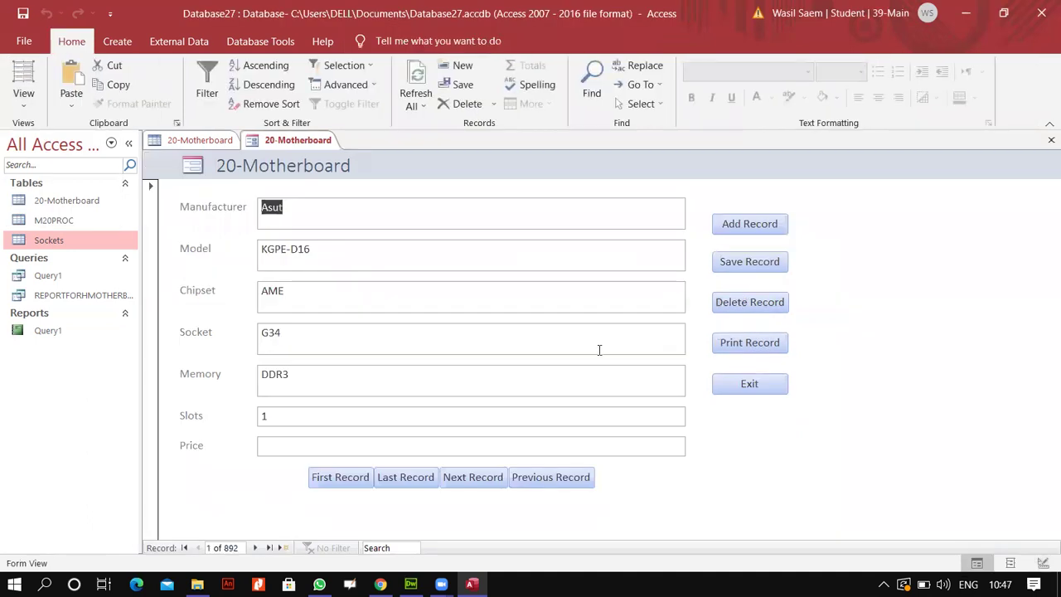
key("ctrl+s")
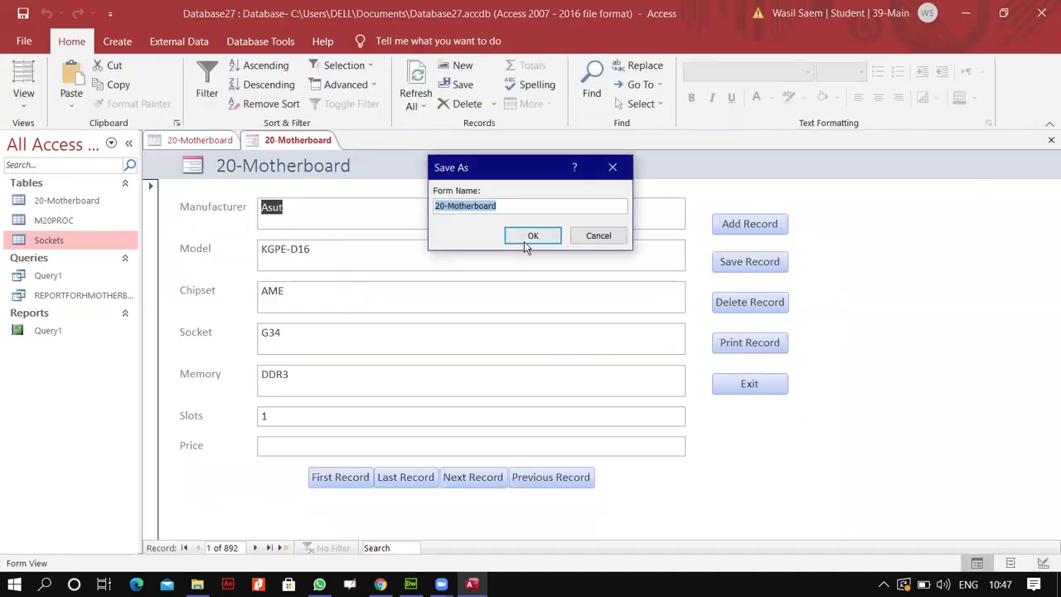
left_click(527, 237)
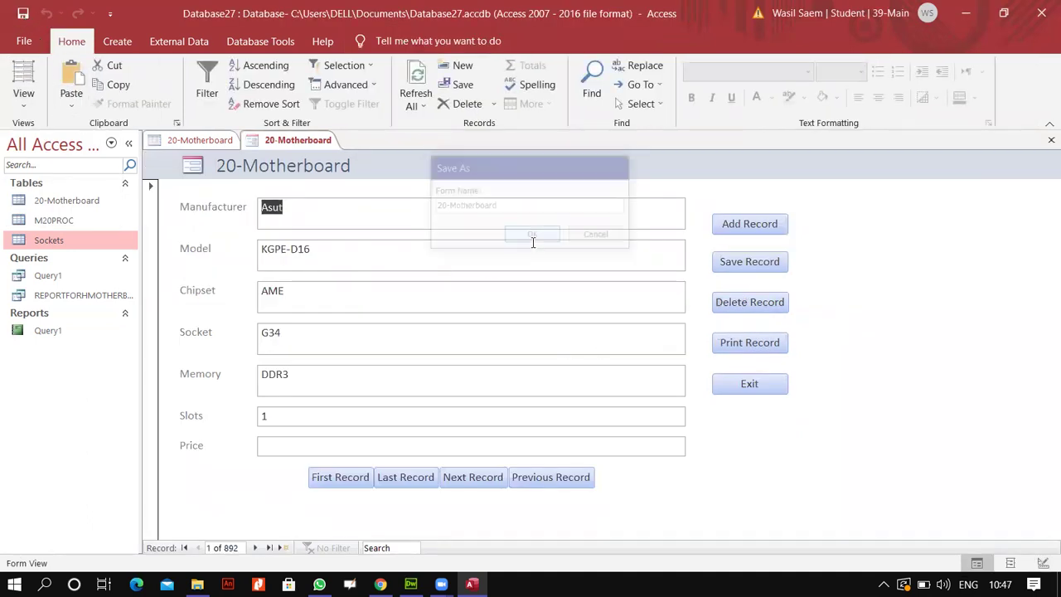
Start a new record with the form's Add Record button and enter AINTEL as the manufacturer.
left_click(738, 230)
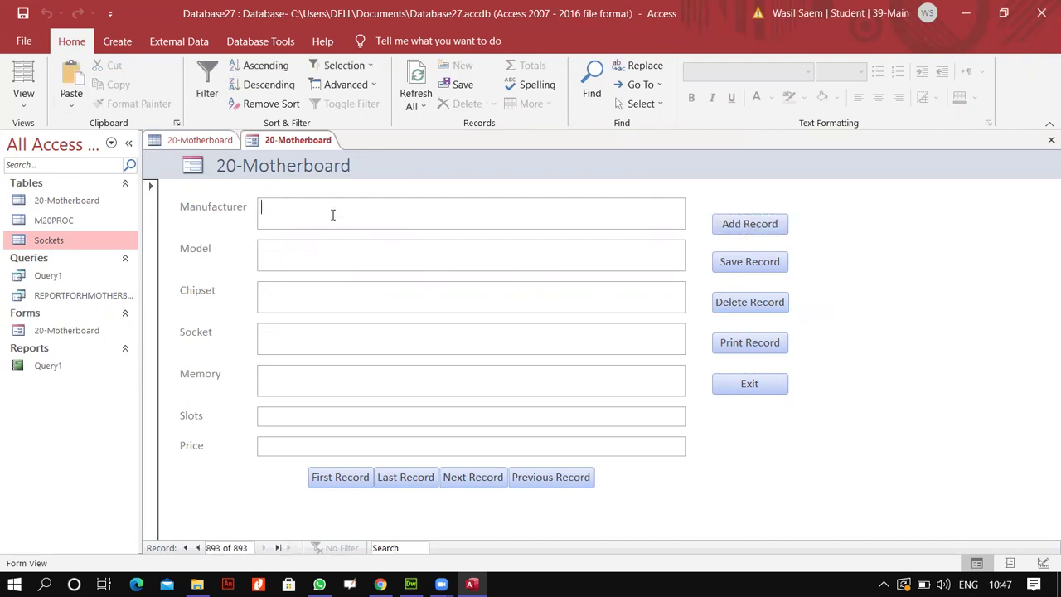
key("Caps_Lock")
type("INTEL")
left_click(358, 252)
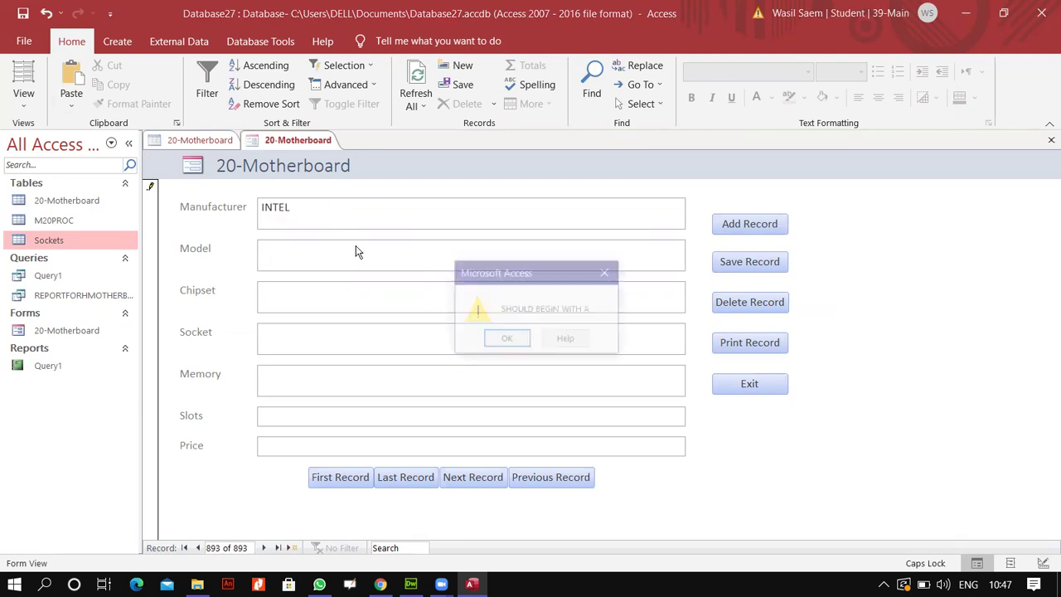
left_click(508, 341)
left_click(262, 207)
type("A")
Fill in model 2022, chipset cheap, socket 20 and memory any, and save the record with the form's Save Record button.
left_click(299, 254)
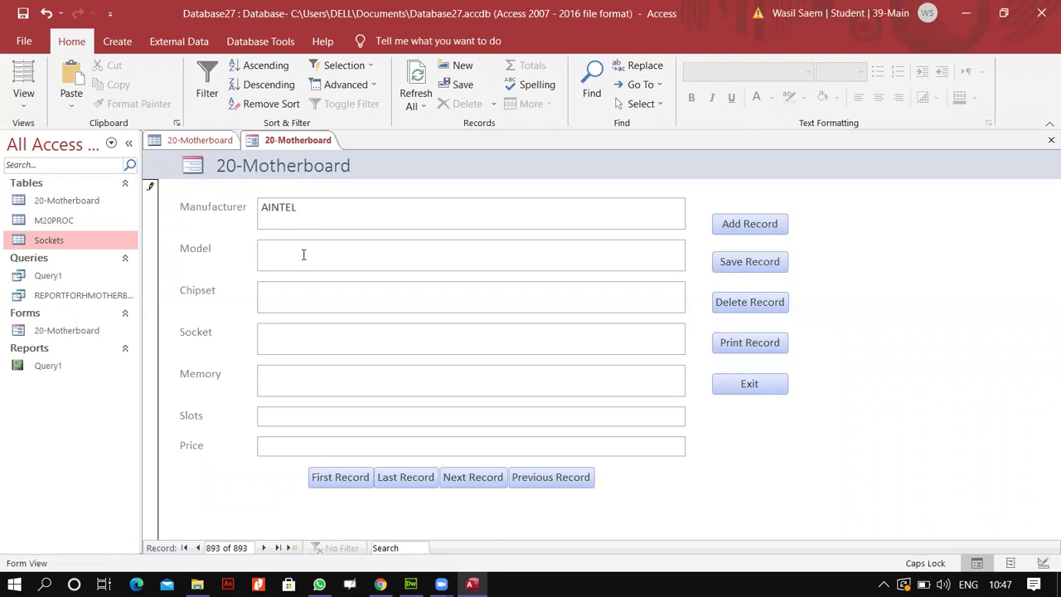
type("2022")
key("Caps_Lock")
left_click(314, 295)
type("cheap")
left_click(373, 346)
type("20")
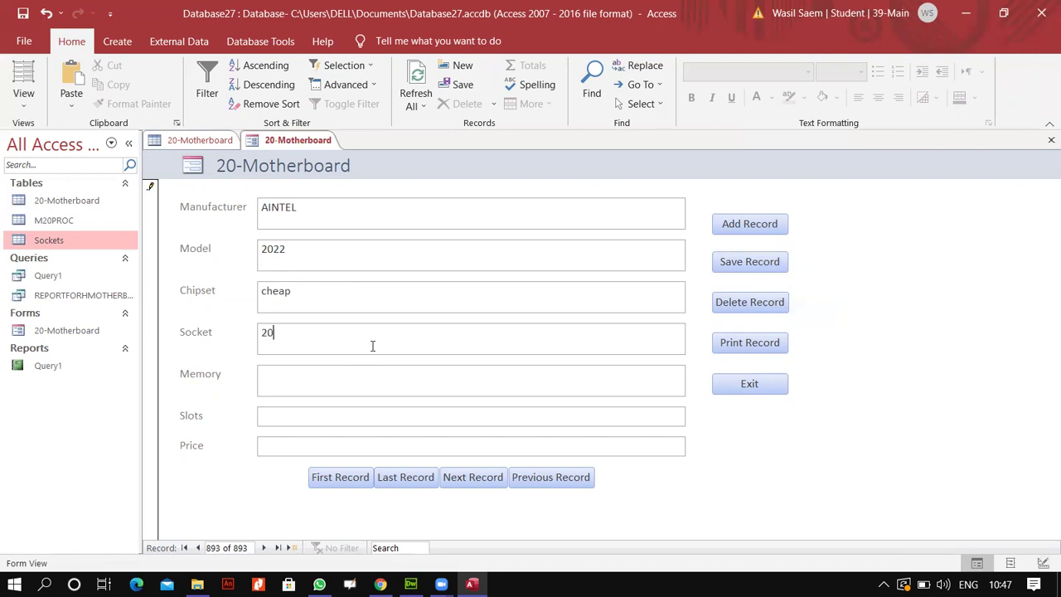
left_click(382, 384)
type("any")
left_click(742, 262)
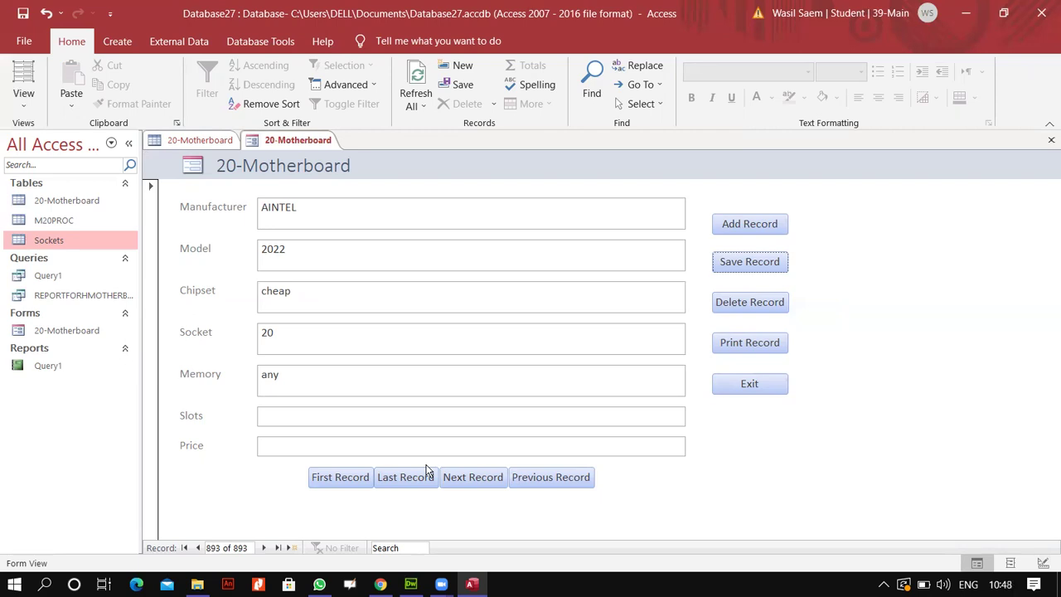
Open the 20-Motherboard table and look through its rows to the end for the newly added record.
double_click(64, 200)
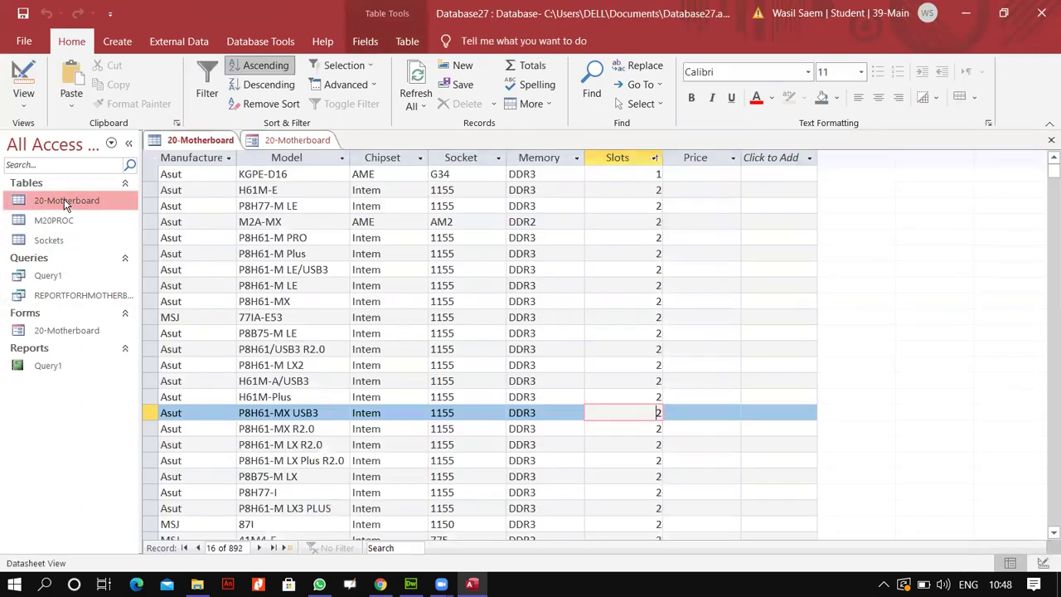
left_click(282, 269)
scroll(414, 390, "down", 5)
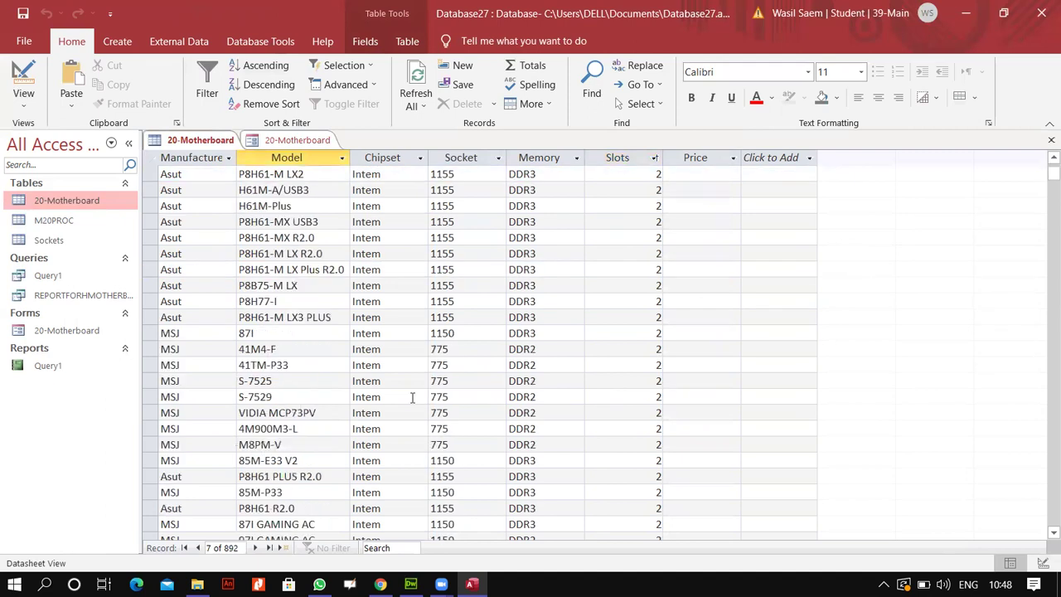
scroll(394, 365, "up", 4)
scroll(394, 365, "up", 1)
scroll(606, 374, "down", 18)
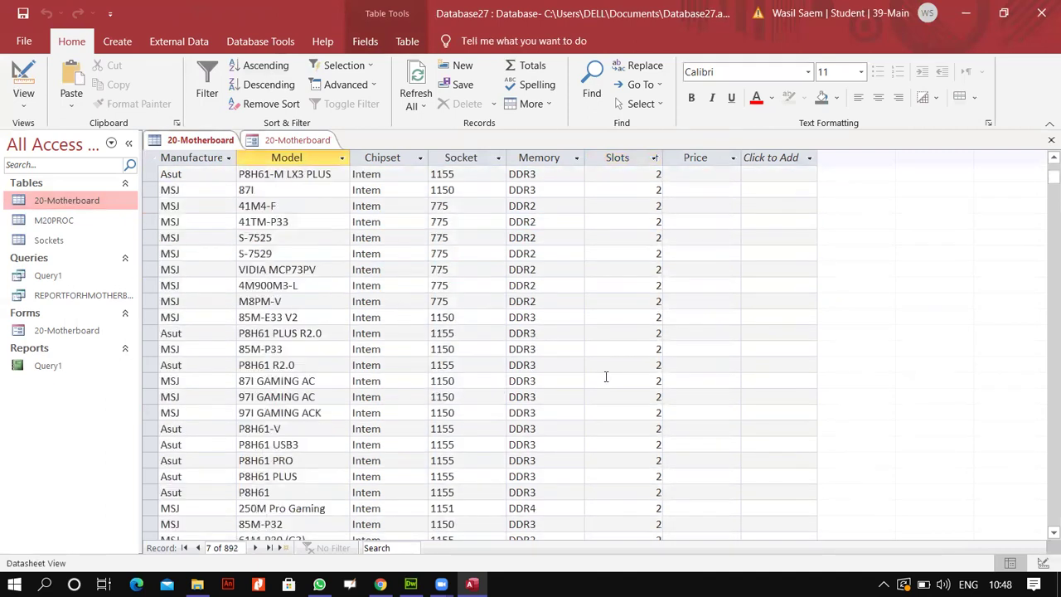
scroll(602, 378, "down", 20)
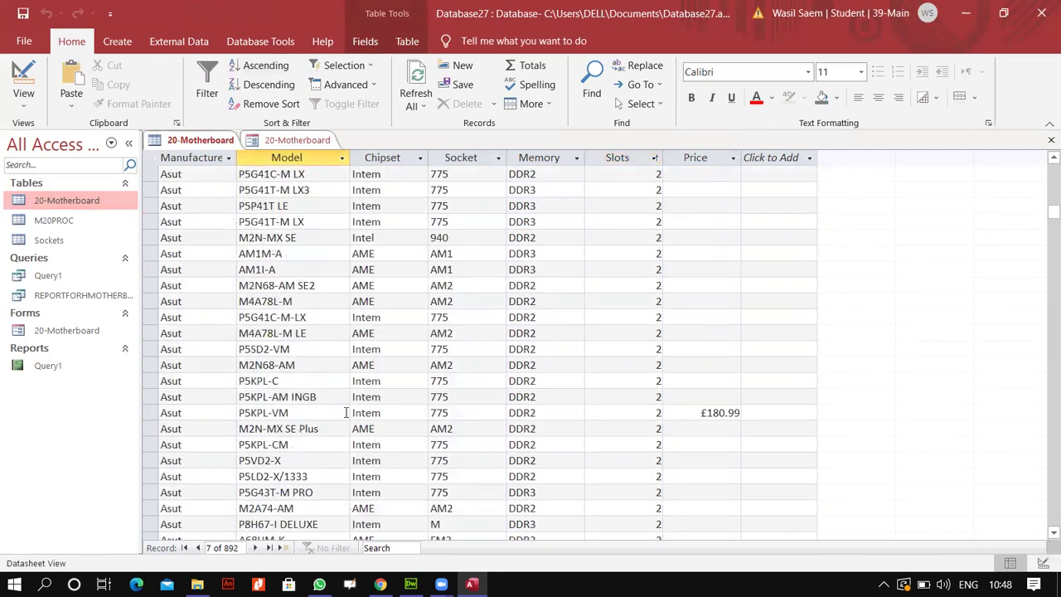
scroll(357, 413, "down", 10)
left_click_drag(1052, 253, 522, 425)
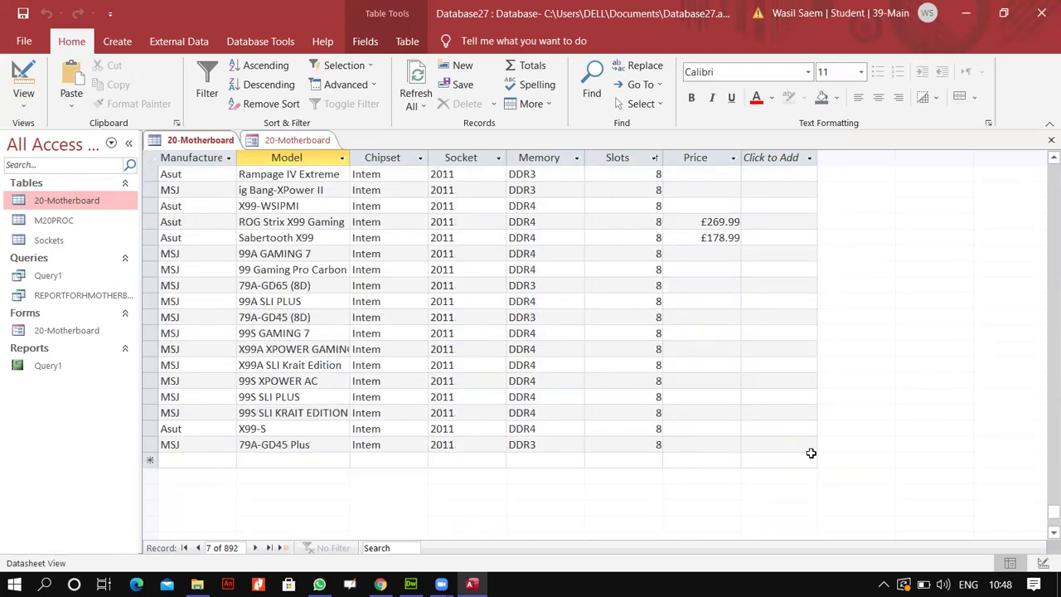
Sort the table ascending by manufacturer and select the AINTEL record.
left_click(190, 156)
left_click(257, 65)
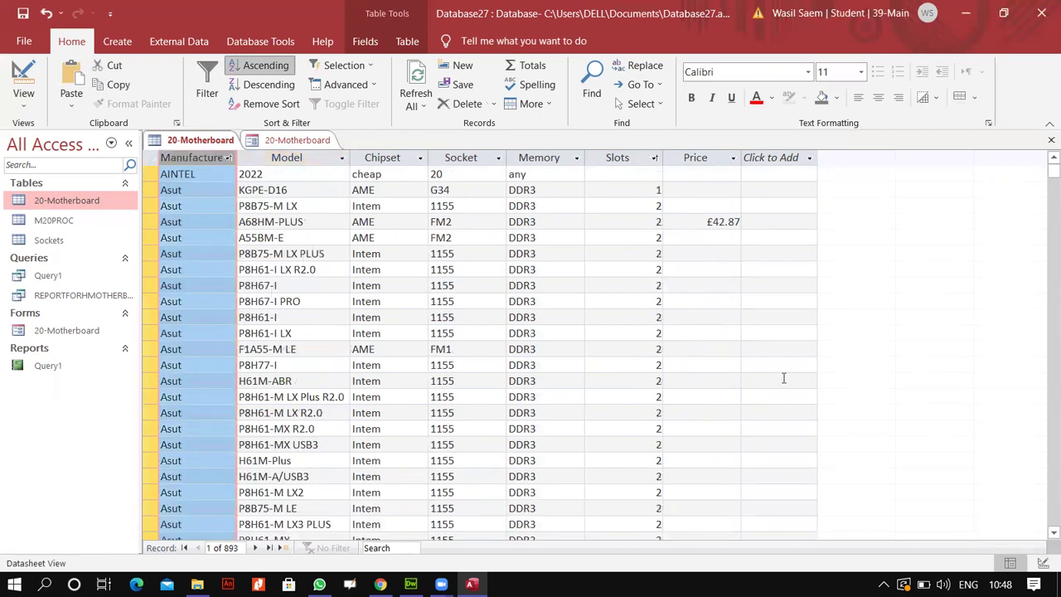
left_click(166, 174)
type("A")
left_click(150, 170)
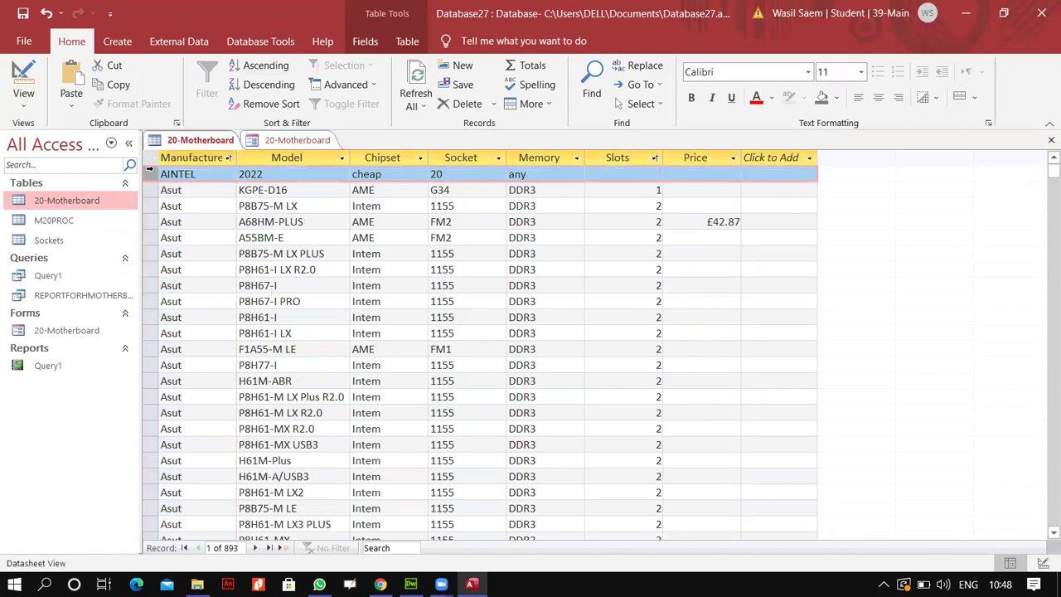
Close the 20-Motherboard table with its changes saved and switch the form to Design View.
left_click(1052, 140)
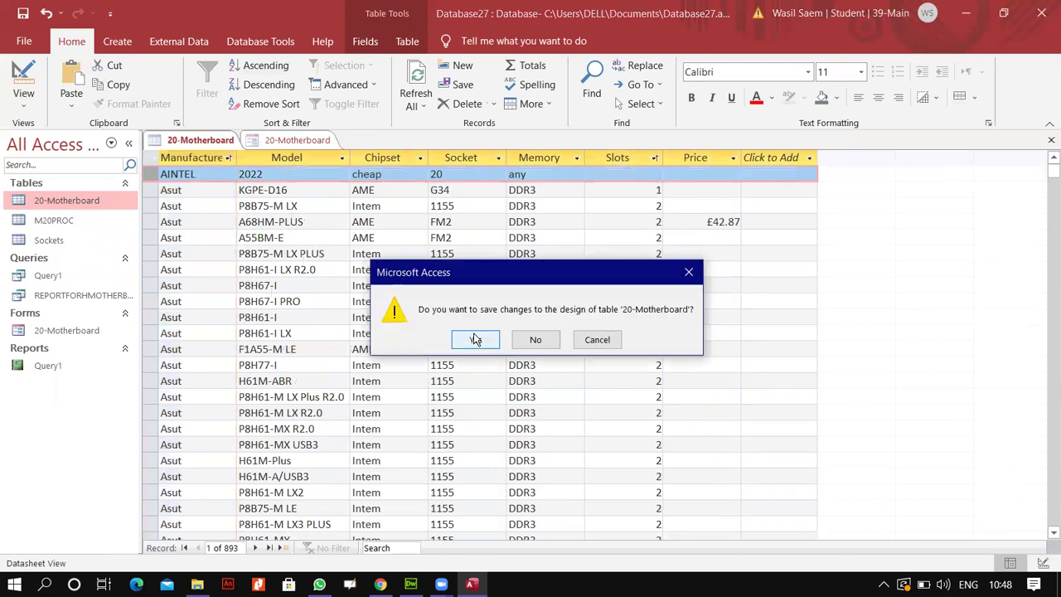
left_click(476, 337)
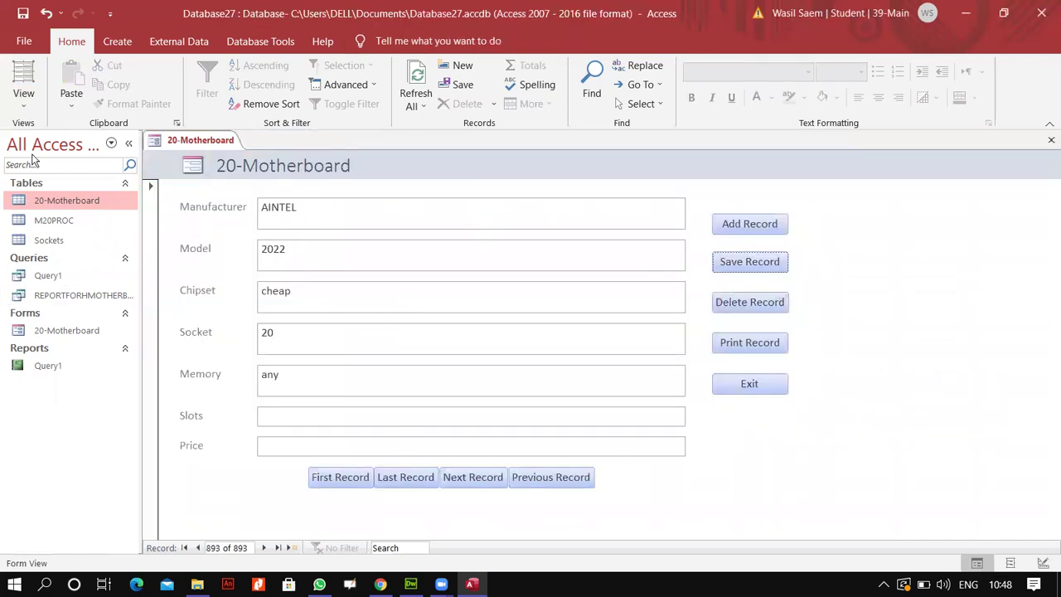
left_click(27, 101)
left_click(37, 206)
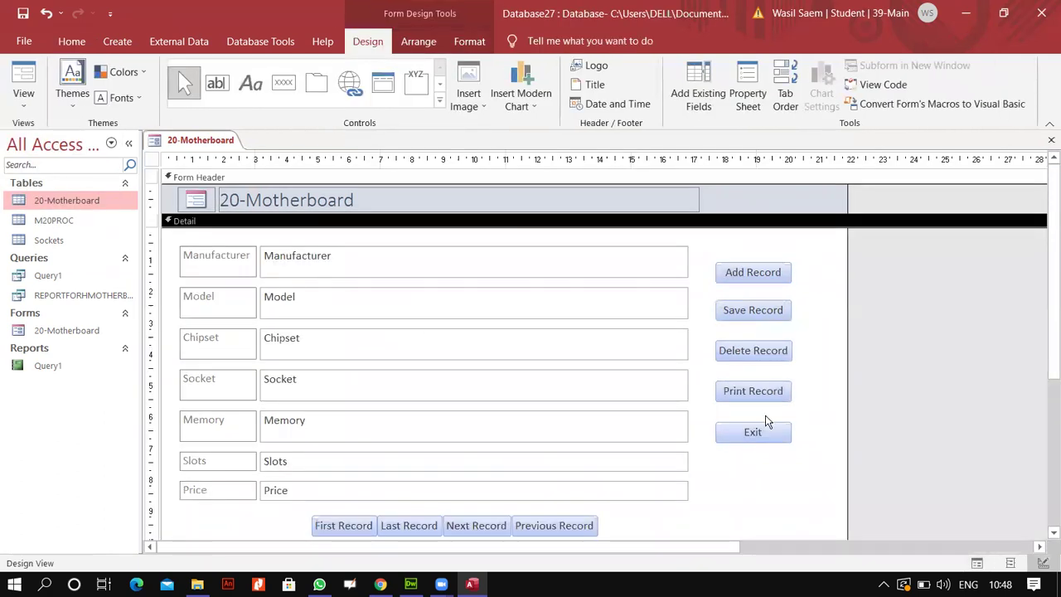
right_click(801, 490)
left_click(846, 471)
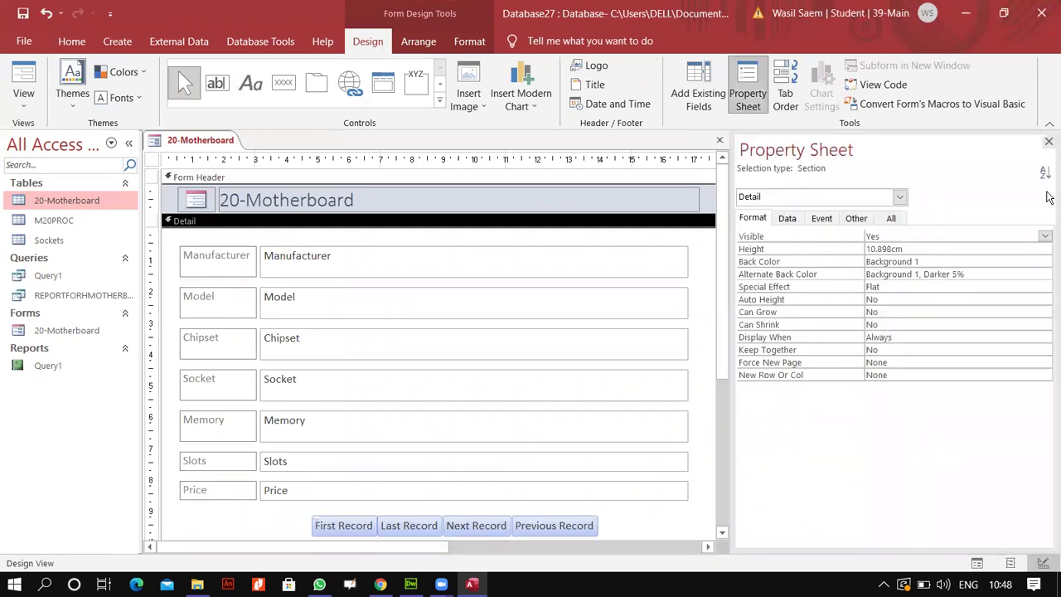
left_click(1049, 143)
Set the fill colour of the form's Detail section to the standard blue.
right_click(818, 481)
mouse_move(869, 330)
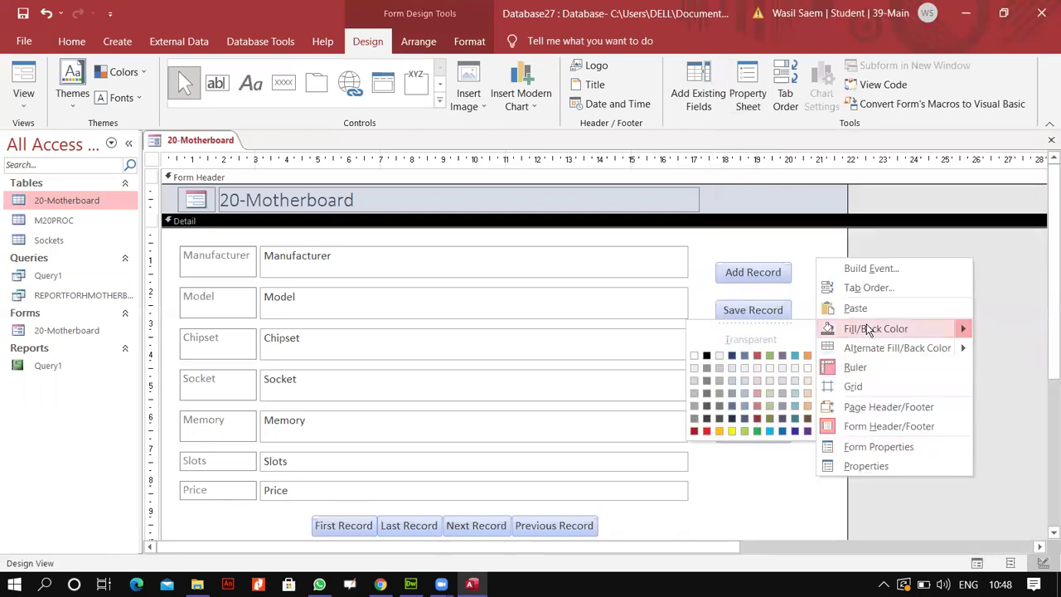
left_click(784, 431)
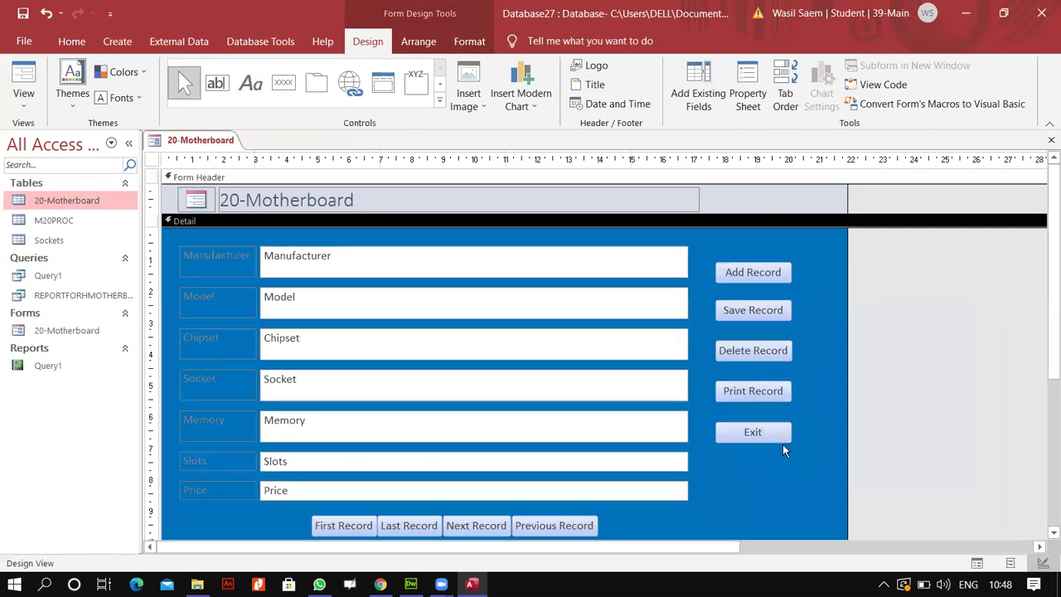
Set the font colour of all seven field labels, Manufacturer to Price, to white.
left_click_drag(191, 520, 201, 250)
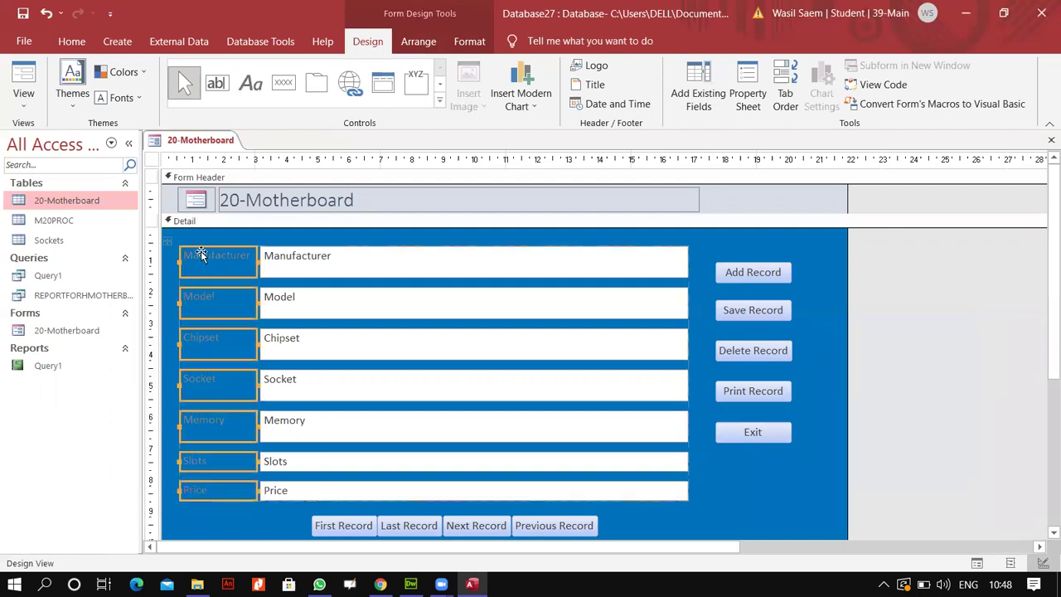
right_click(200, 251)
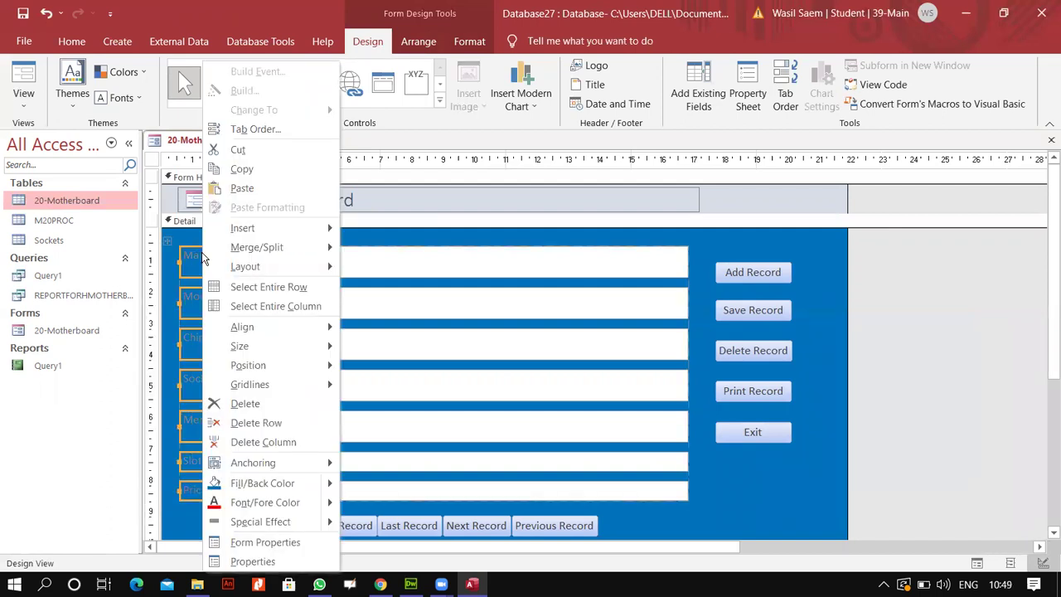
mouse_move(325, 502)
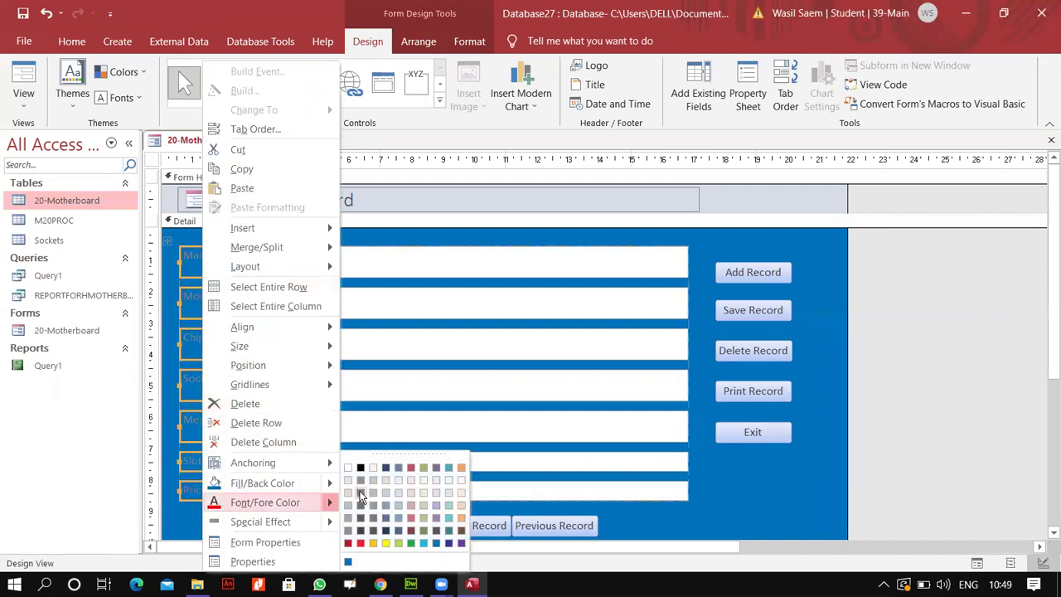
left_click(470, 246)
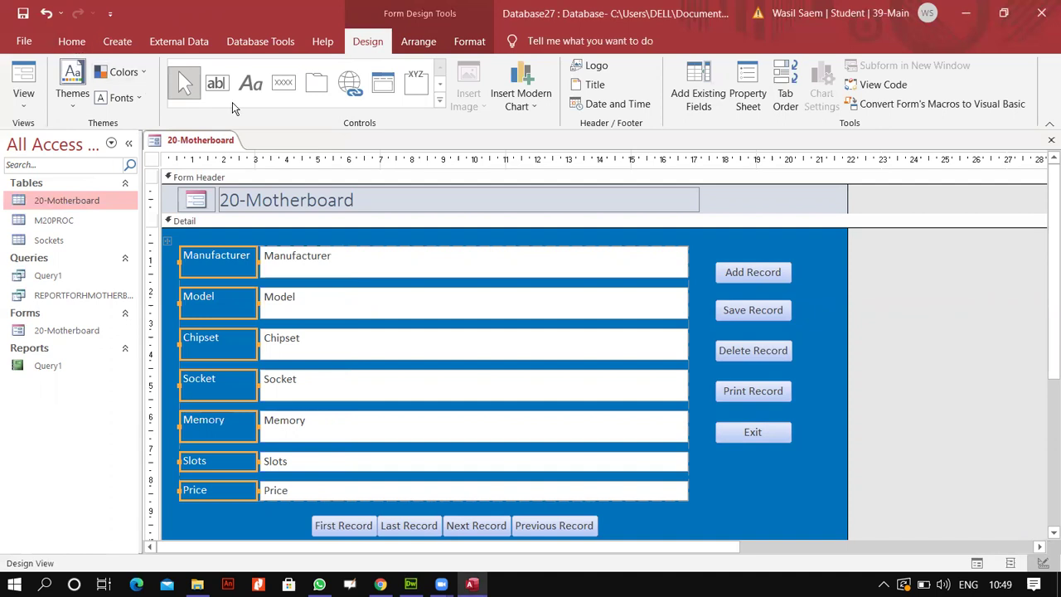
Make the seven field labels bold and set their font size to 12.
key("alt+h")
left_click(694, 97)
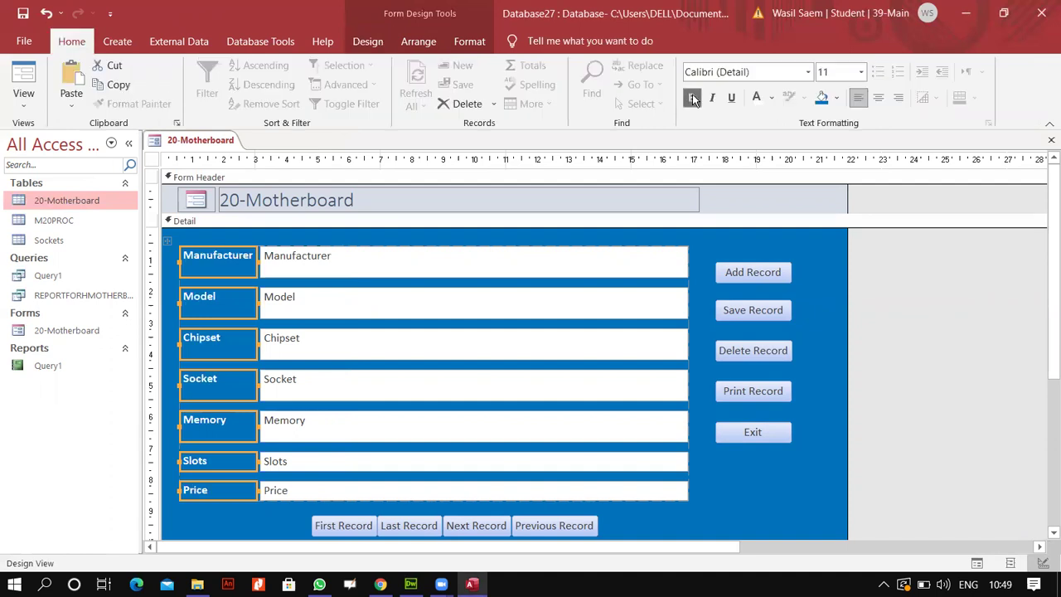
left_click(862, 72)
left_click(832, 154)
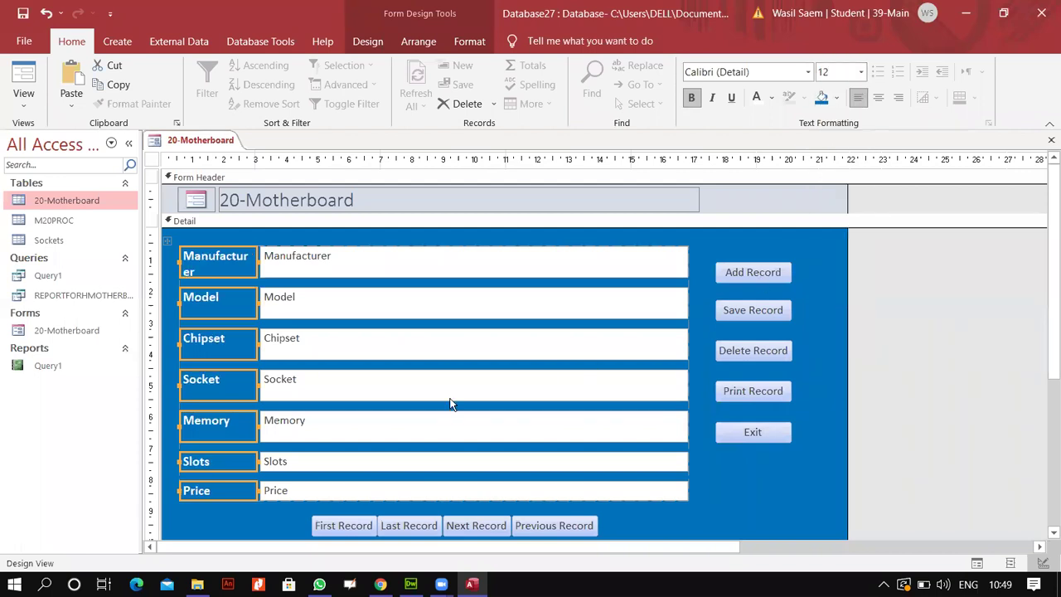
left_click(752, 482)
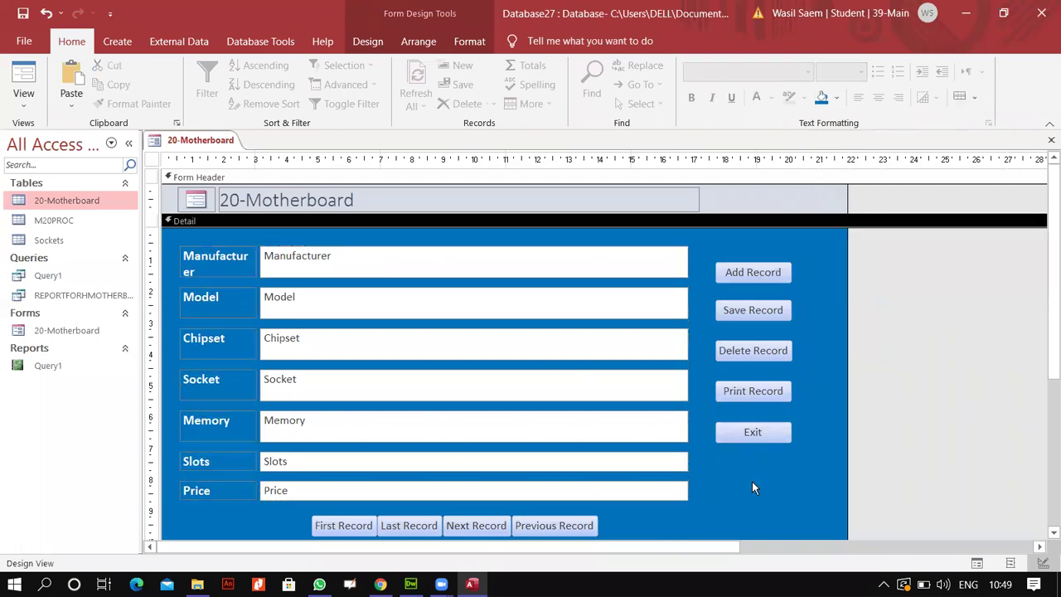
Narrow the 20-Motherboard title box in the Form Header so it ends at about 8.7 on the ruler.
left_click(314, 199)
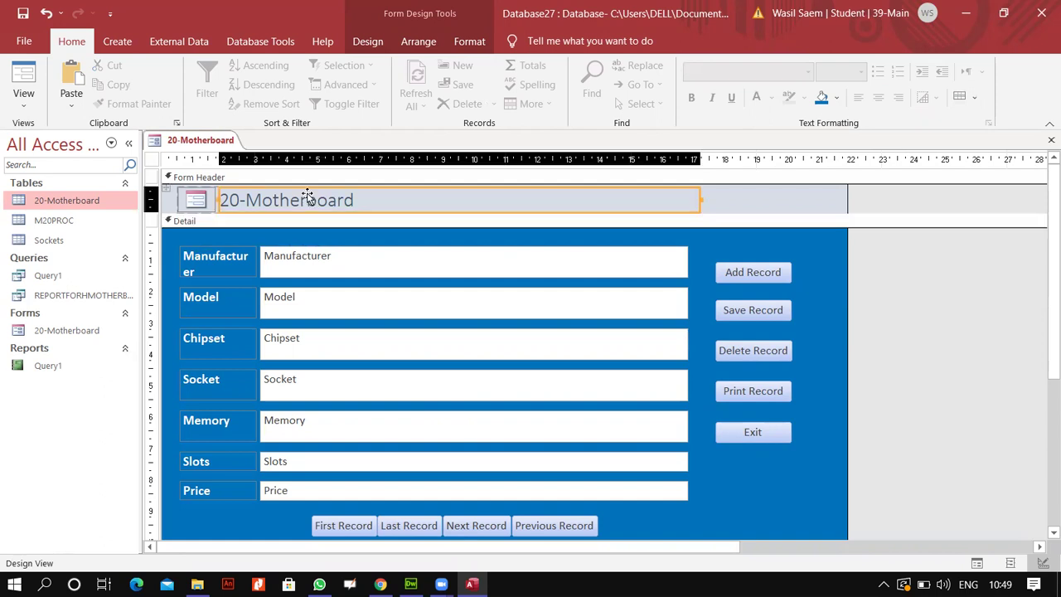
left_click_drag(698, 199, 434, 199)
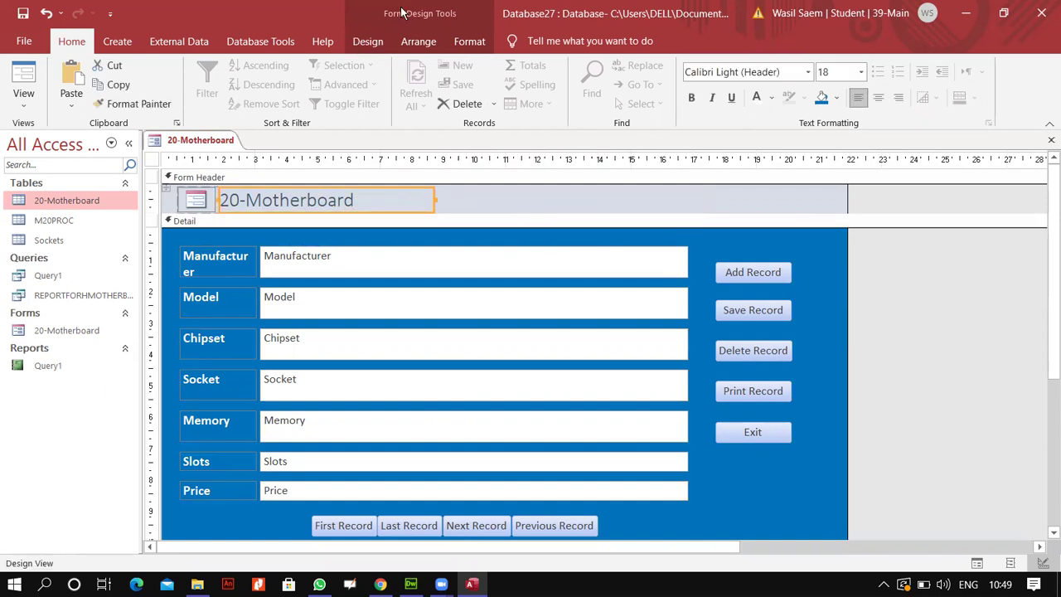
left_click(367, 41)
left_click(439, 102)
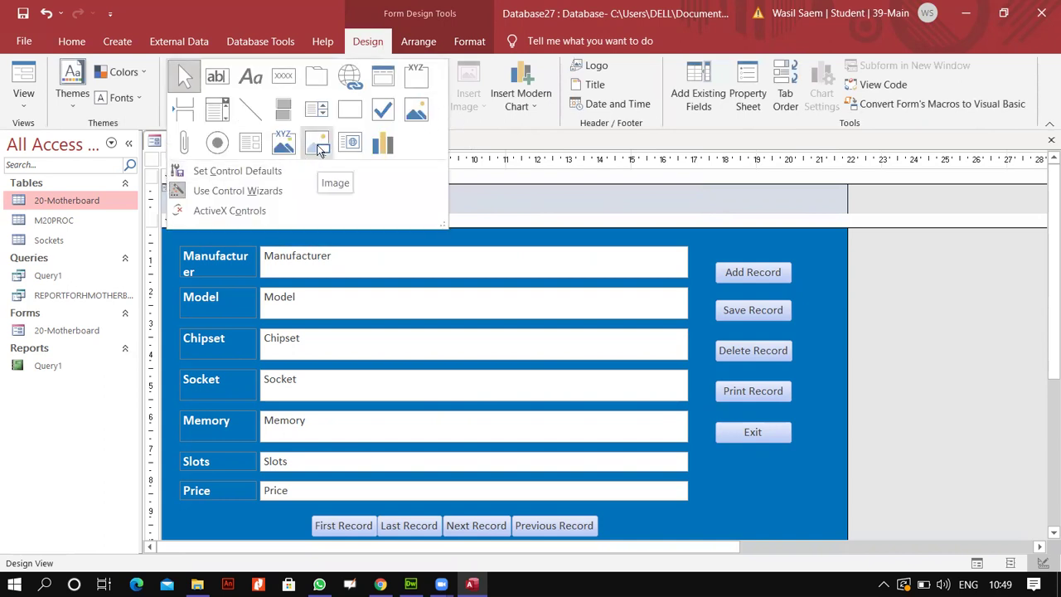
left_click(633, 201)
Set the fill colour of the form's Detail section to black.
scroll(407, 415, "down", 1)
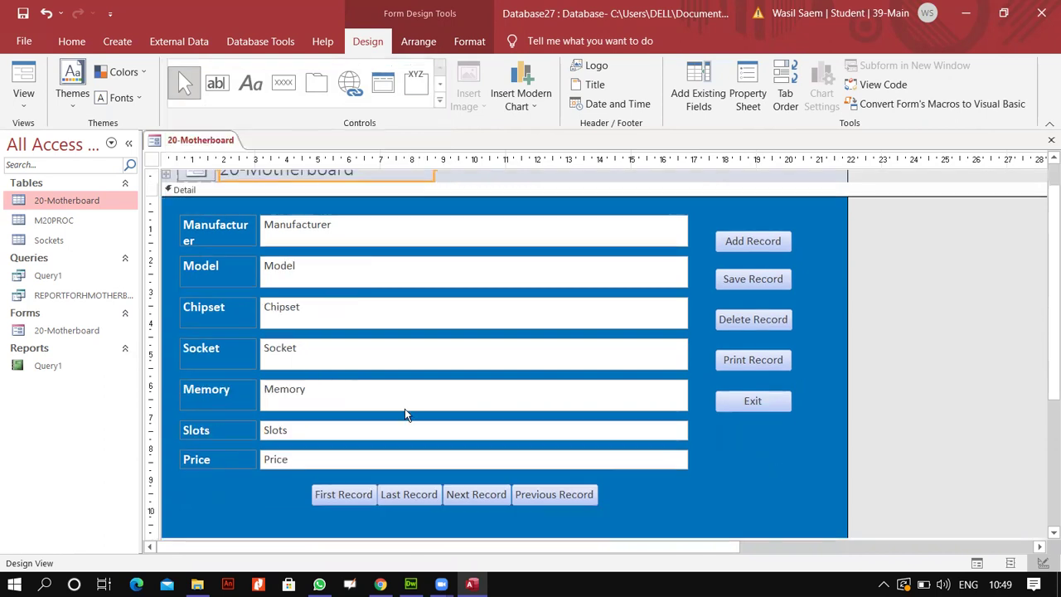
right_click(736, 476)
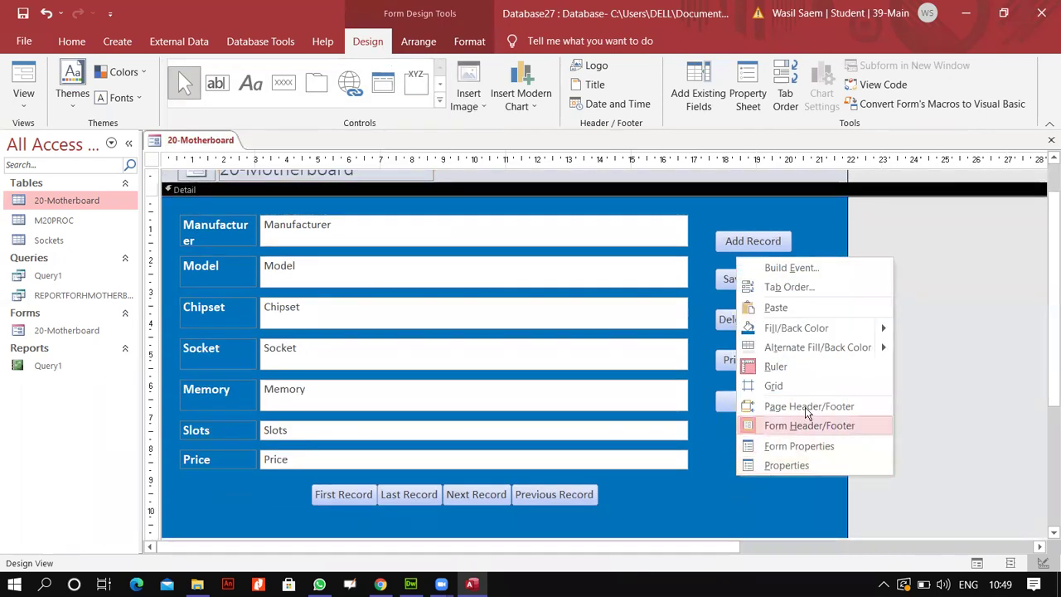
mouse_move(825, 333)
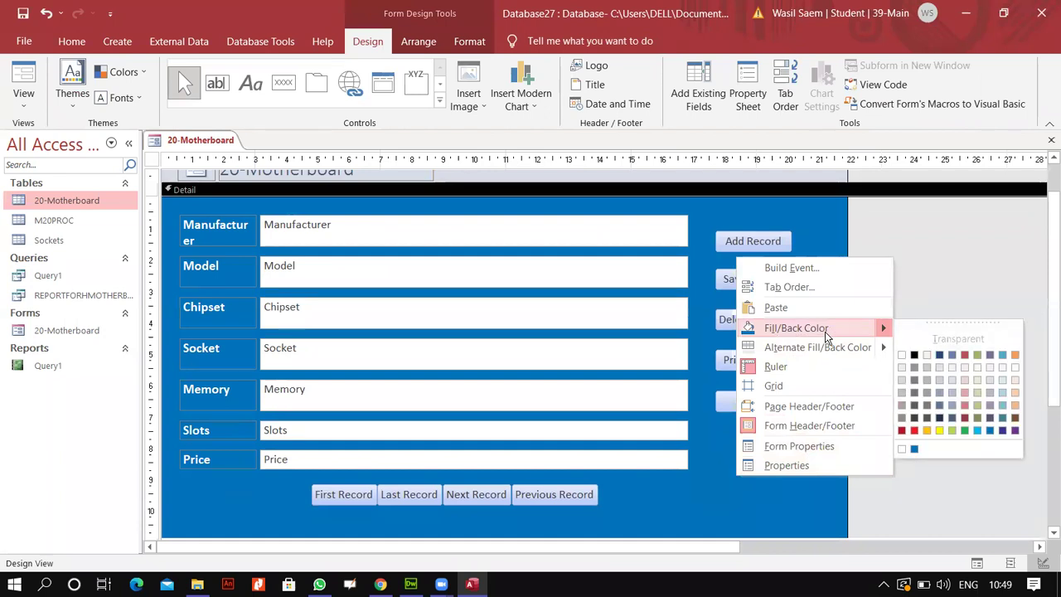
left_click(915, 355)
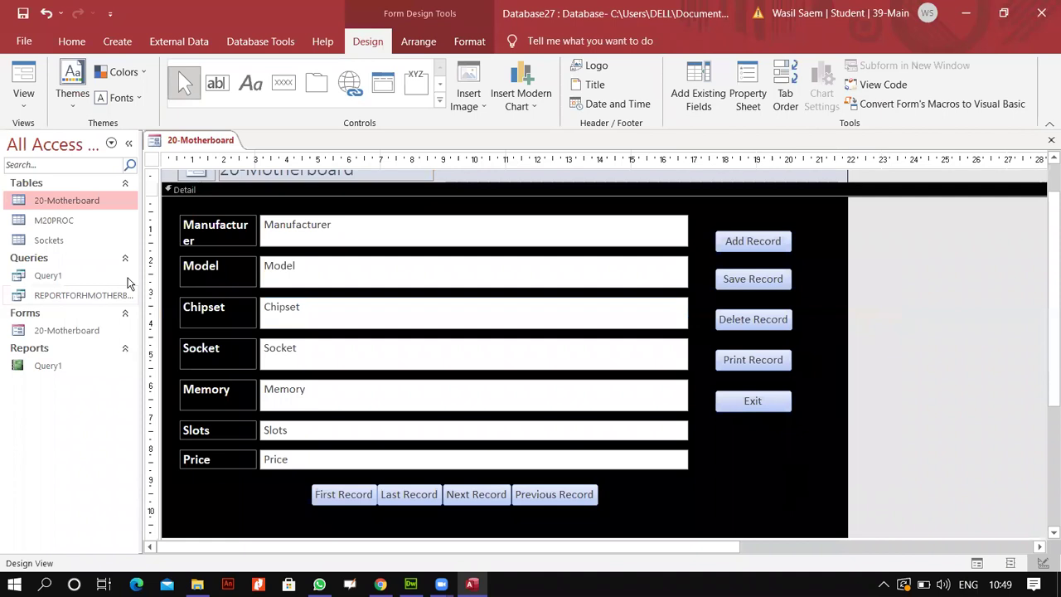
Show the form in Form View and test its Next Record and Previous Record buttons.
scroll(581, 349, "up", 2)
left_click(23, 104)
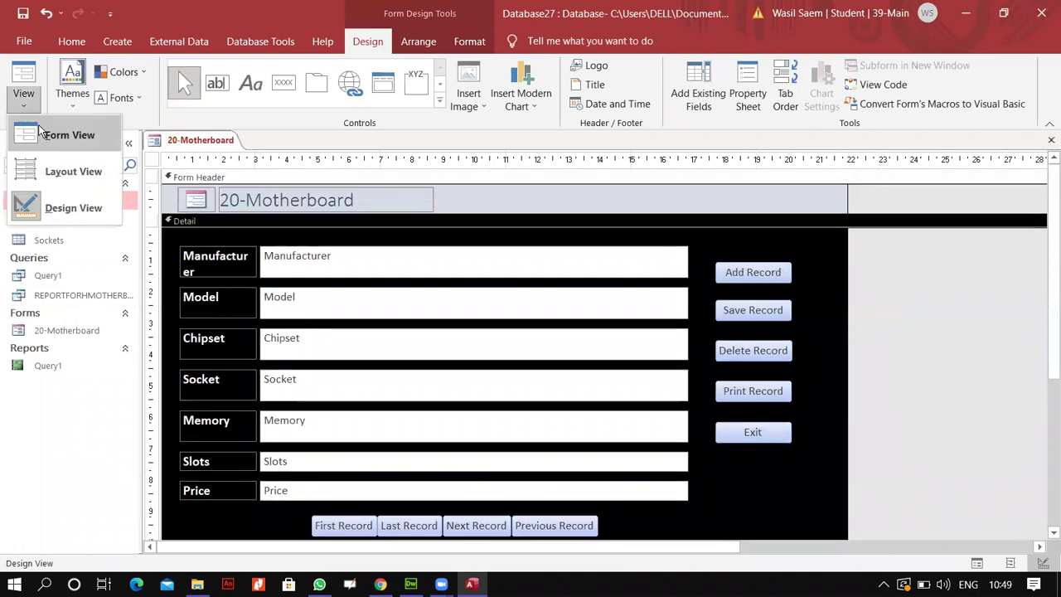
left_click(62, 135)
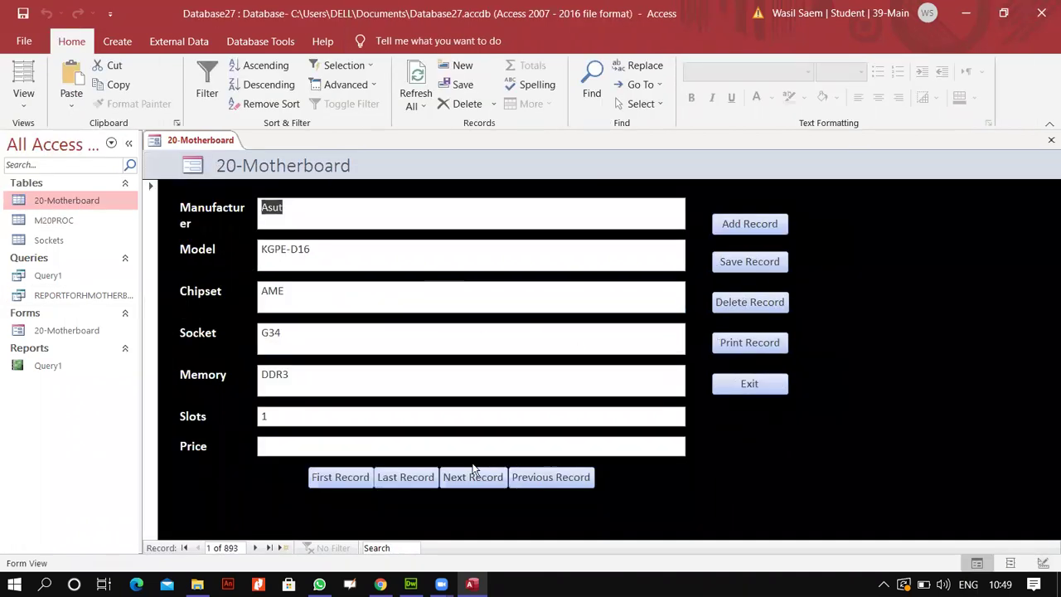
left_click(497, 485)
left_click(497, 485)
left_click(497, 485)
left_click(534, 480)
left_click(535, 481)
left_click(535, 481)
In Design View, widen the form to about 23.8 on the ruler and shift all Detail controls together to centre them.
left_click(10, 105)
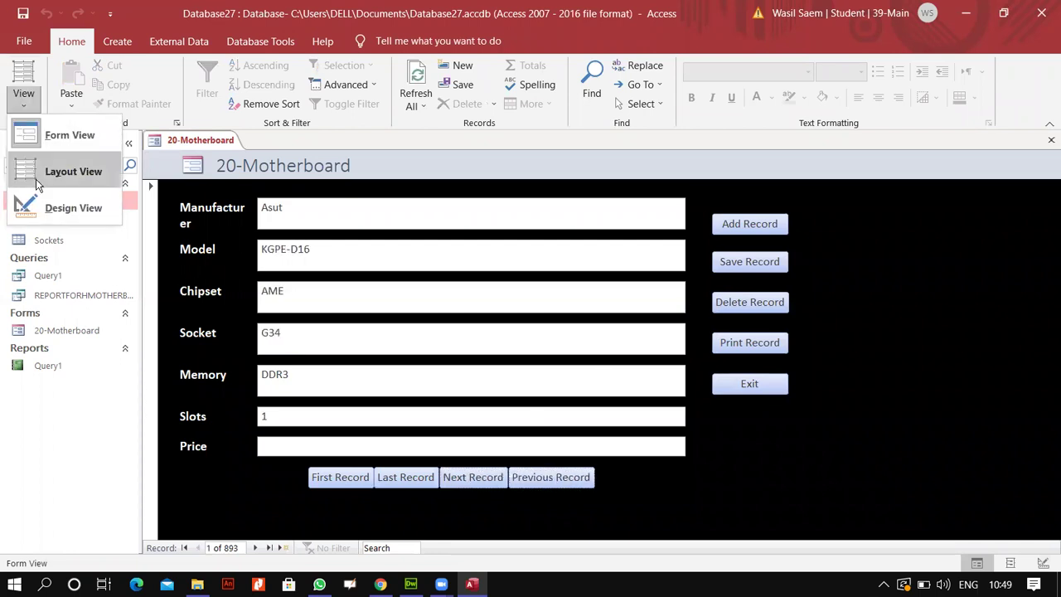
left_click(42, 205)
left_click_drag(848, 378, 907, 381)
left_click_drag(830, 236, 198, 535)
left_click_drag(304, 339, 385, 348)
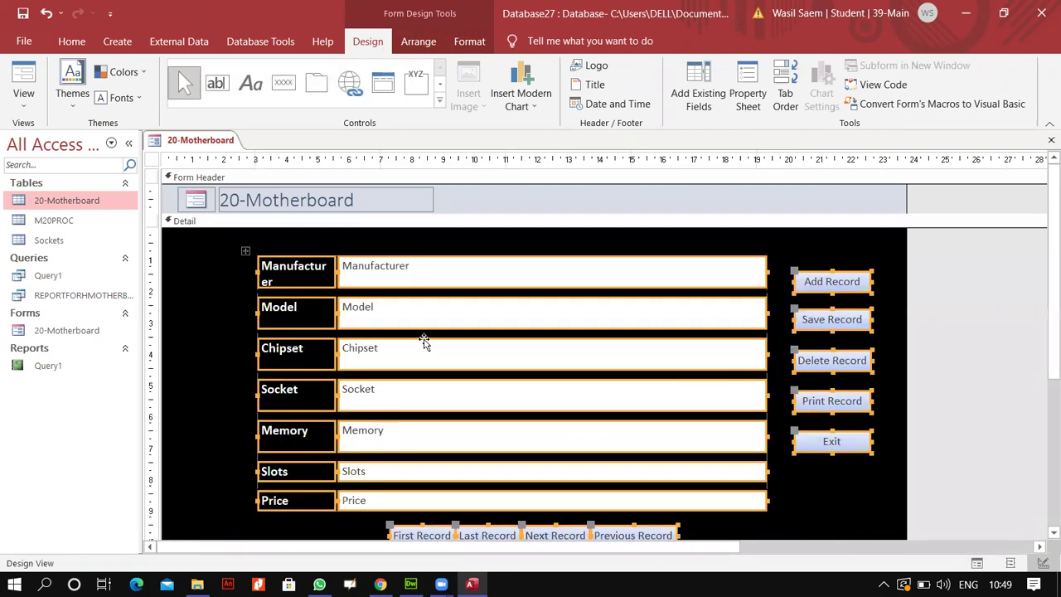
left_click_drag(467, 353, 443, 351)
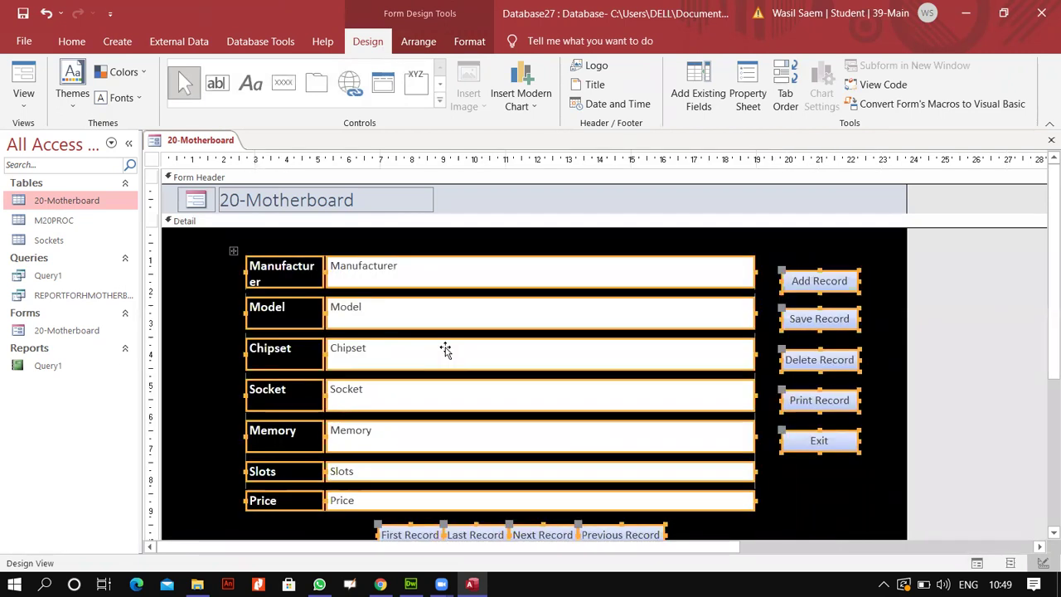
Check the rearranged layout in Form View and return to Design View.
left_click(23, 94)
left_click(75, 135)
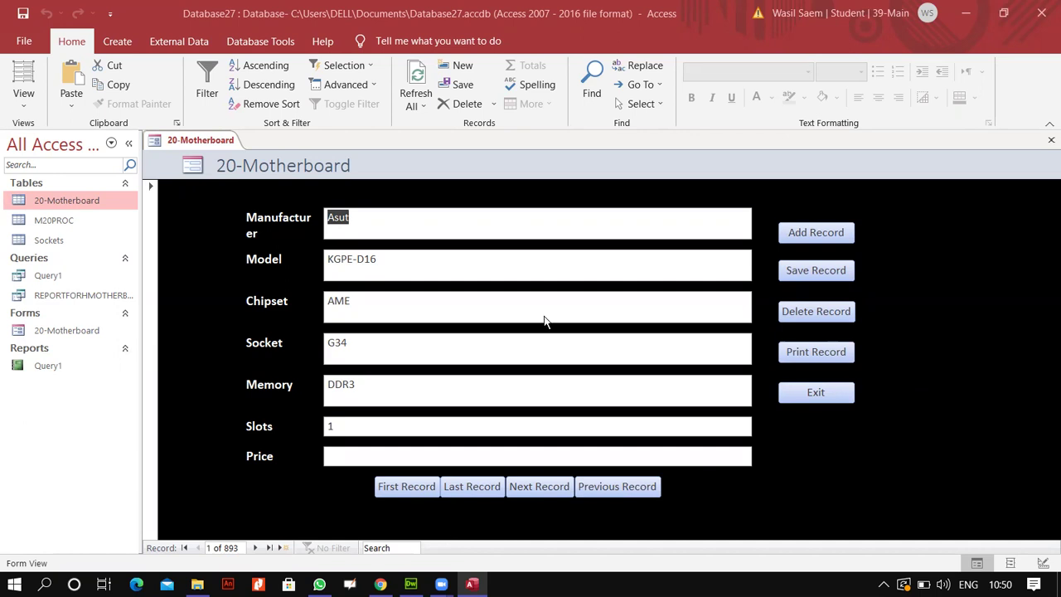
left_click(23, 95)
left_click(61, 205)
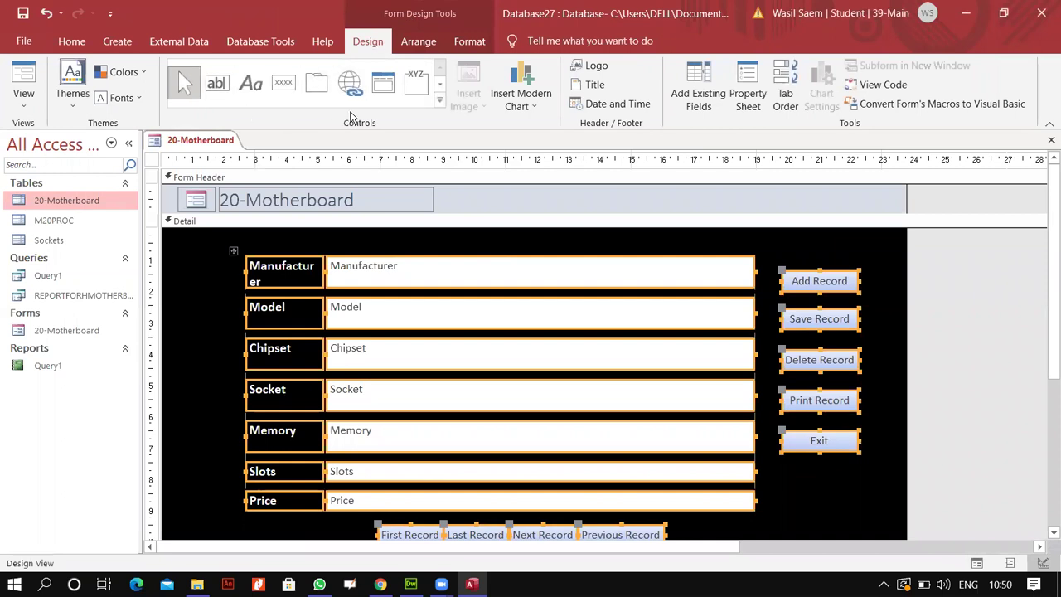
Place a command button below Exit, browse the wizard's Record Navigation and Record Operations actions, and discard the button.
left_click(282, 83)
left_click_drag(785, 478, 854, 510)
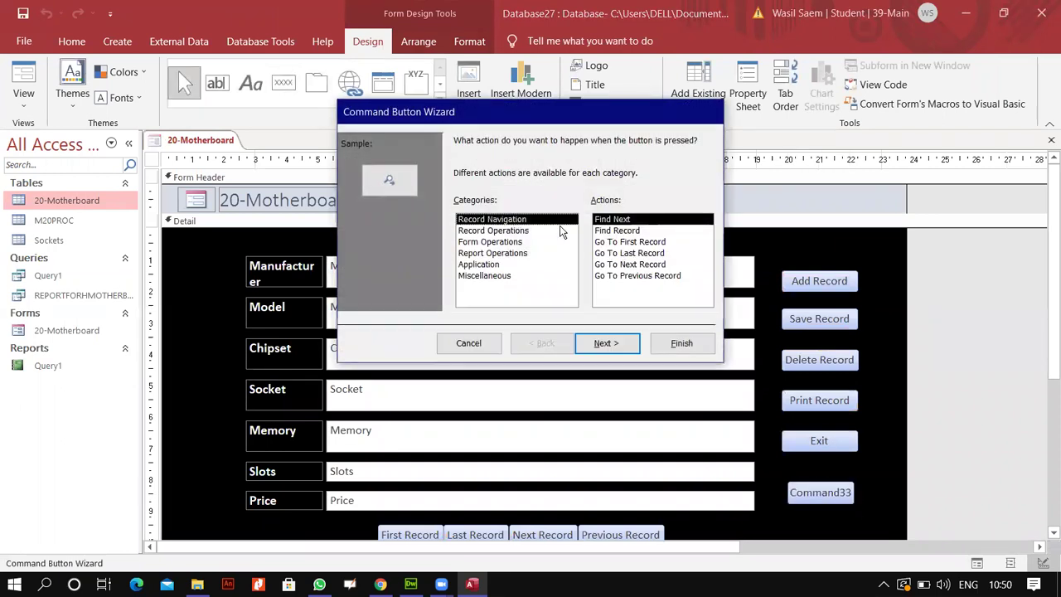
left_click(506, 232)
left_click(494, 220)
left_click(494, 227)
left_click(494, 222)
left_click(495, 228)
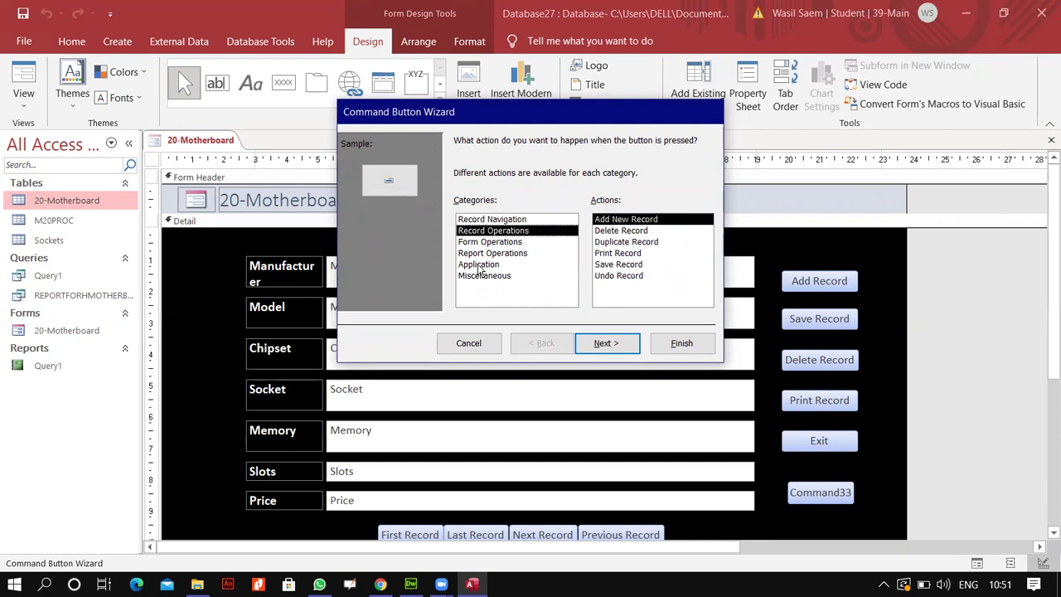
left_click(561, 267)
left_click(527, 220)
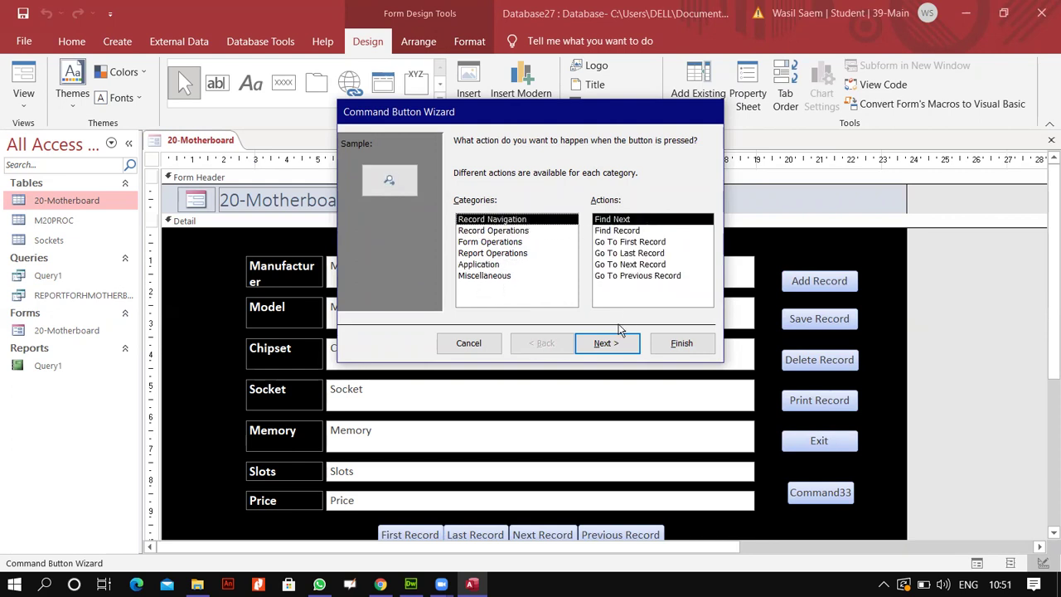
left_click(469, 343)
key("Delete")
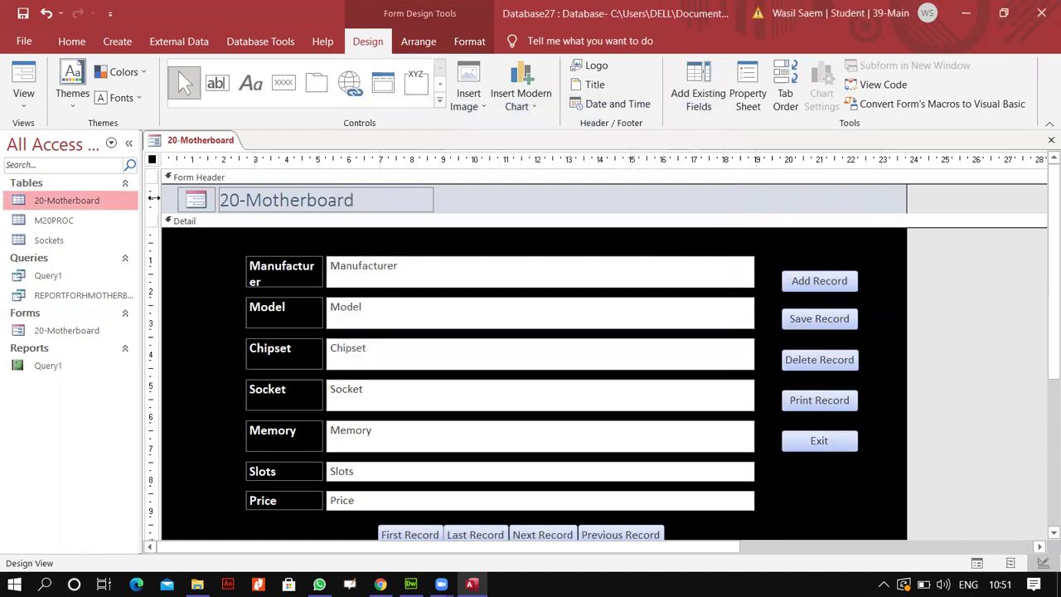
Switch the form to Form View and test its Exit button by quitting the application.
left_click(23, 98)
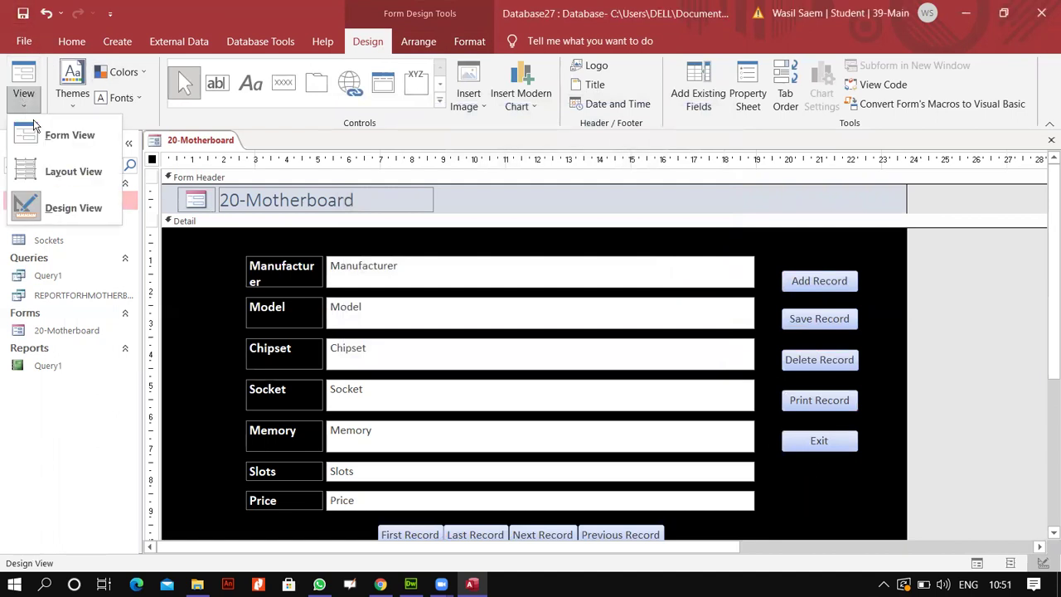
left_click(70, 135)
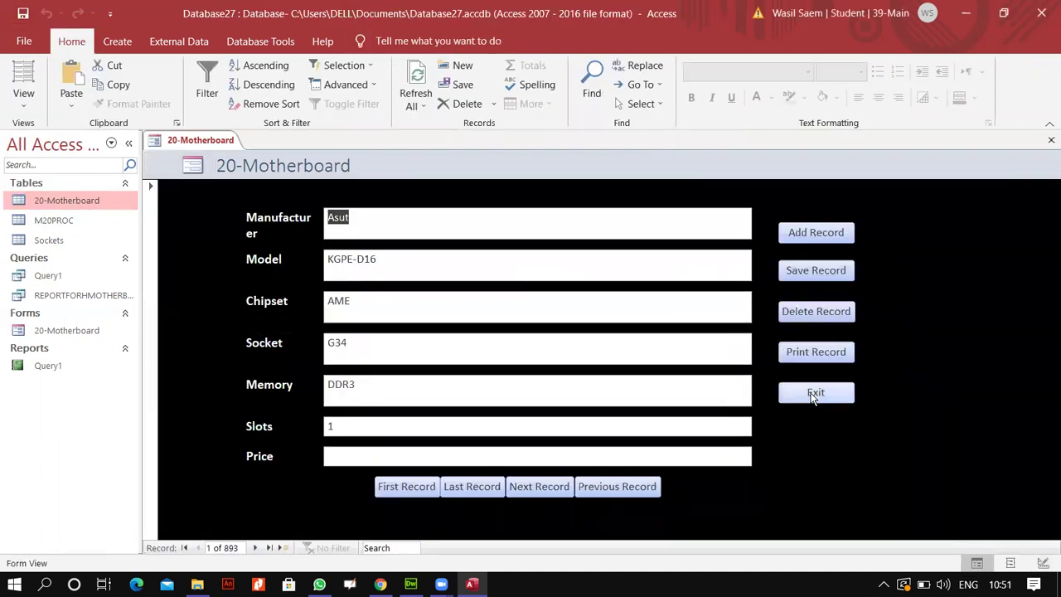
left_click(813, 403)
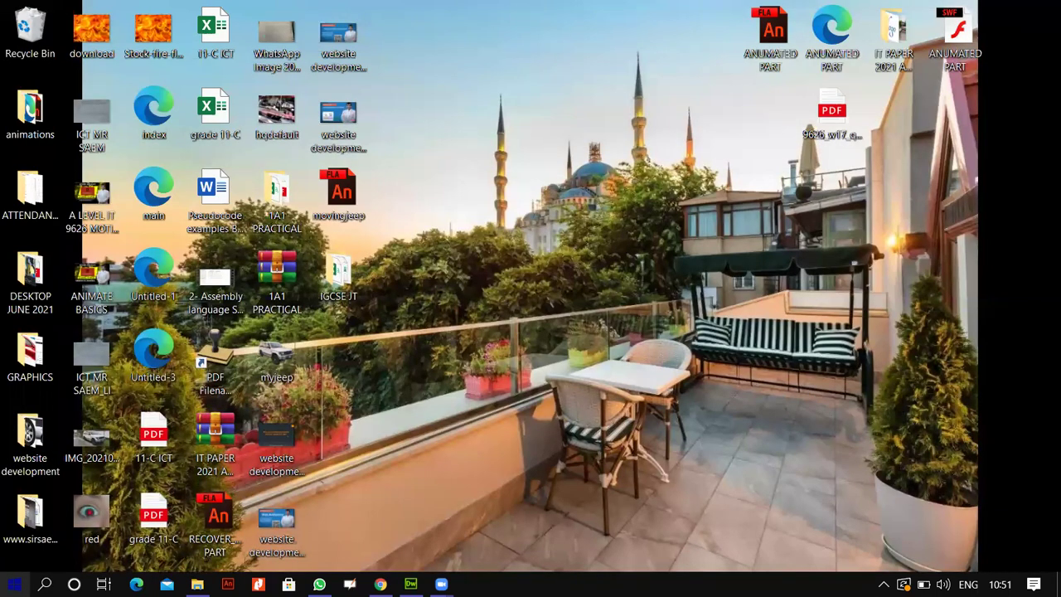
Launch Access again, open the recent Database27 database and its 20-Motherboard form, and dismiss the chat notification.
left_click(14, 585)
type("acc")
left_click(547, 192)
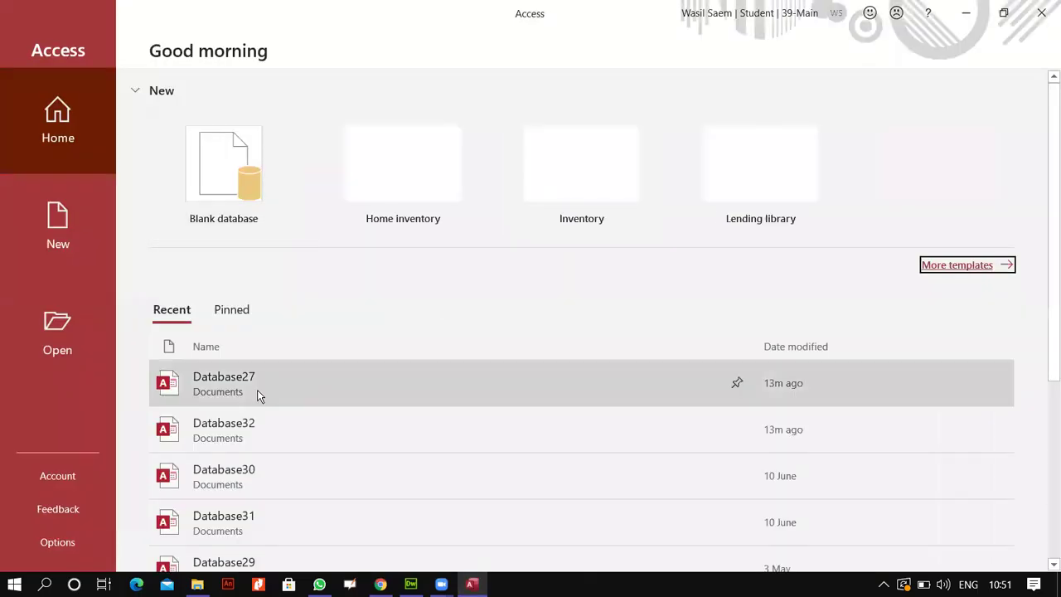
left_click(257, 390)
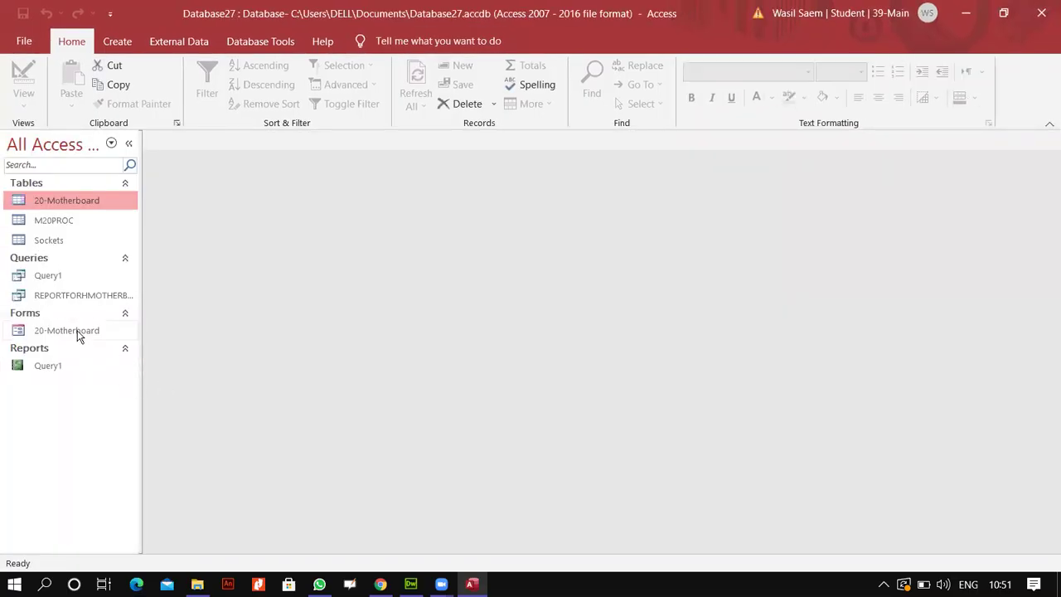
double_click(79, 335)
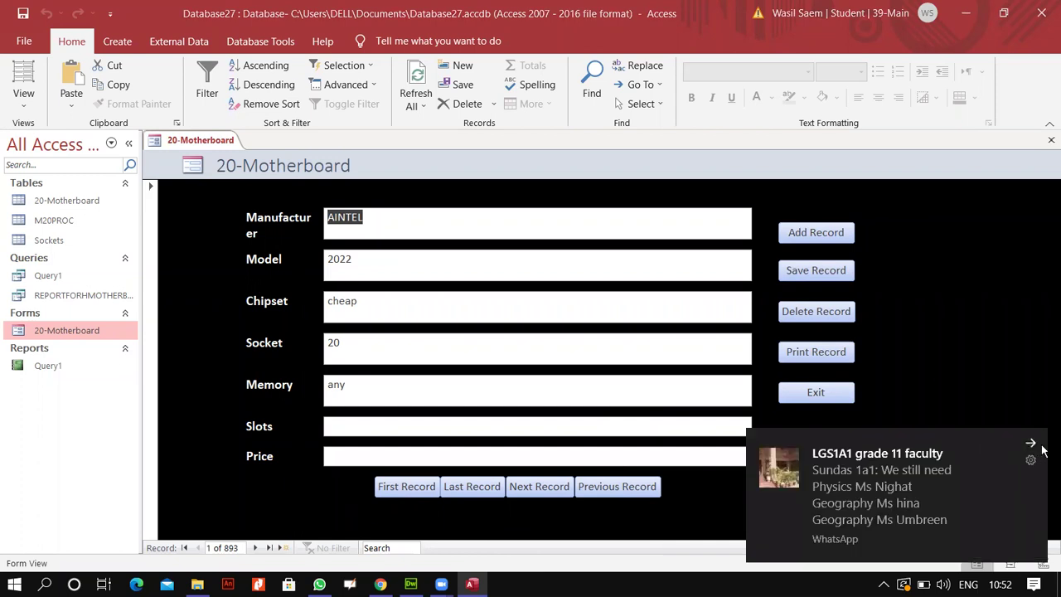
left_click(1031, 443)
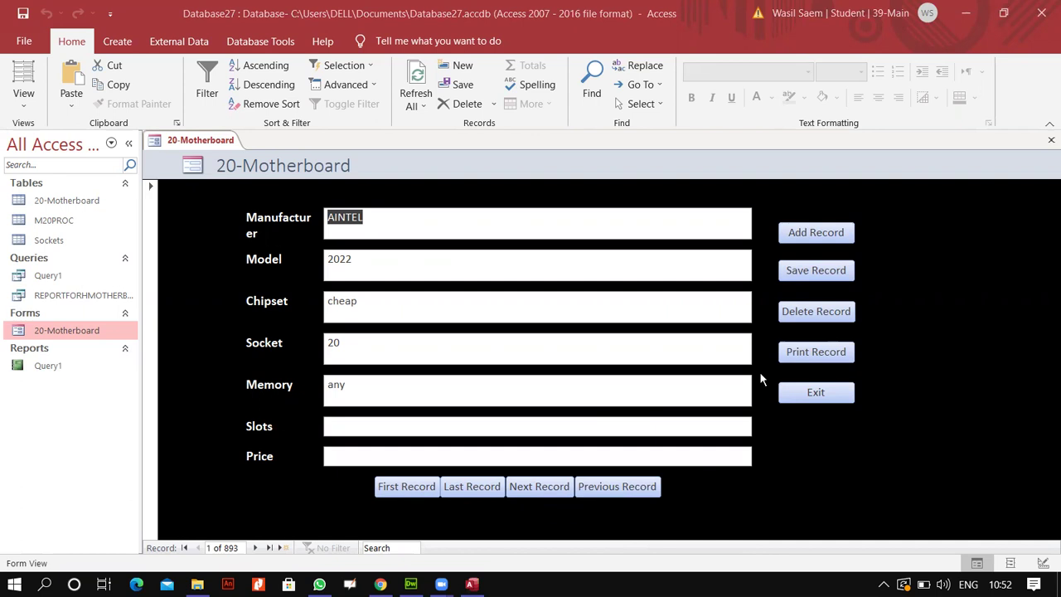